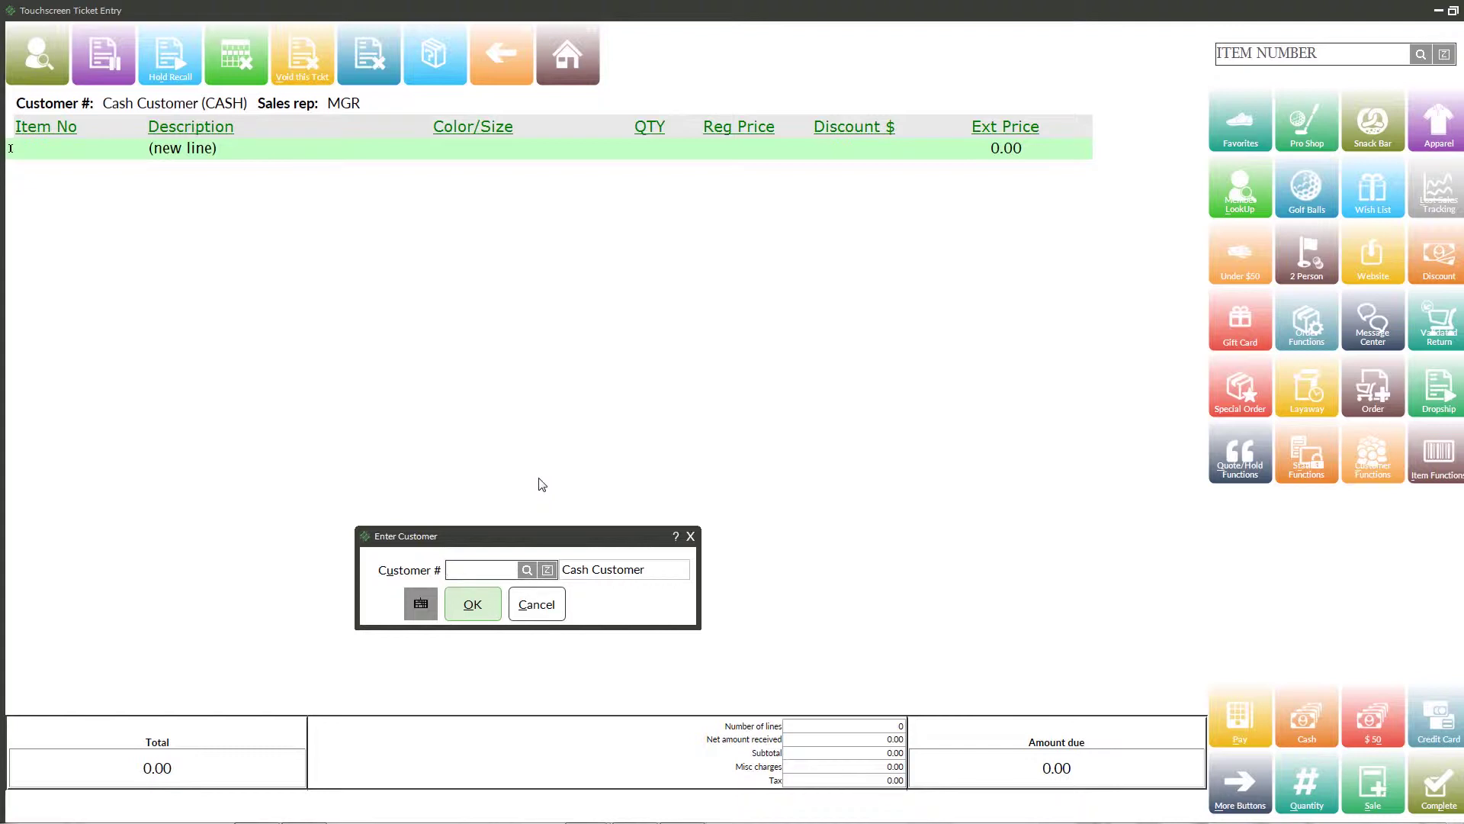
- Start a new customer record with an auto-assigned number and enter the customer's full name
click(527, 571)
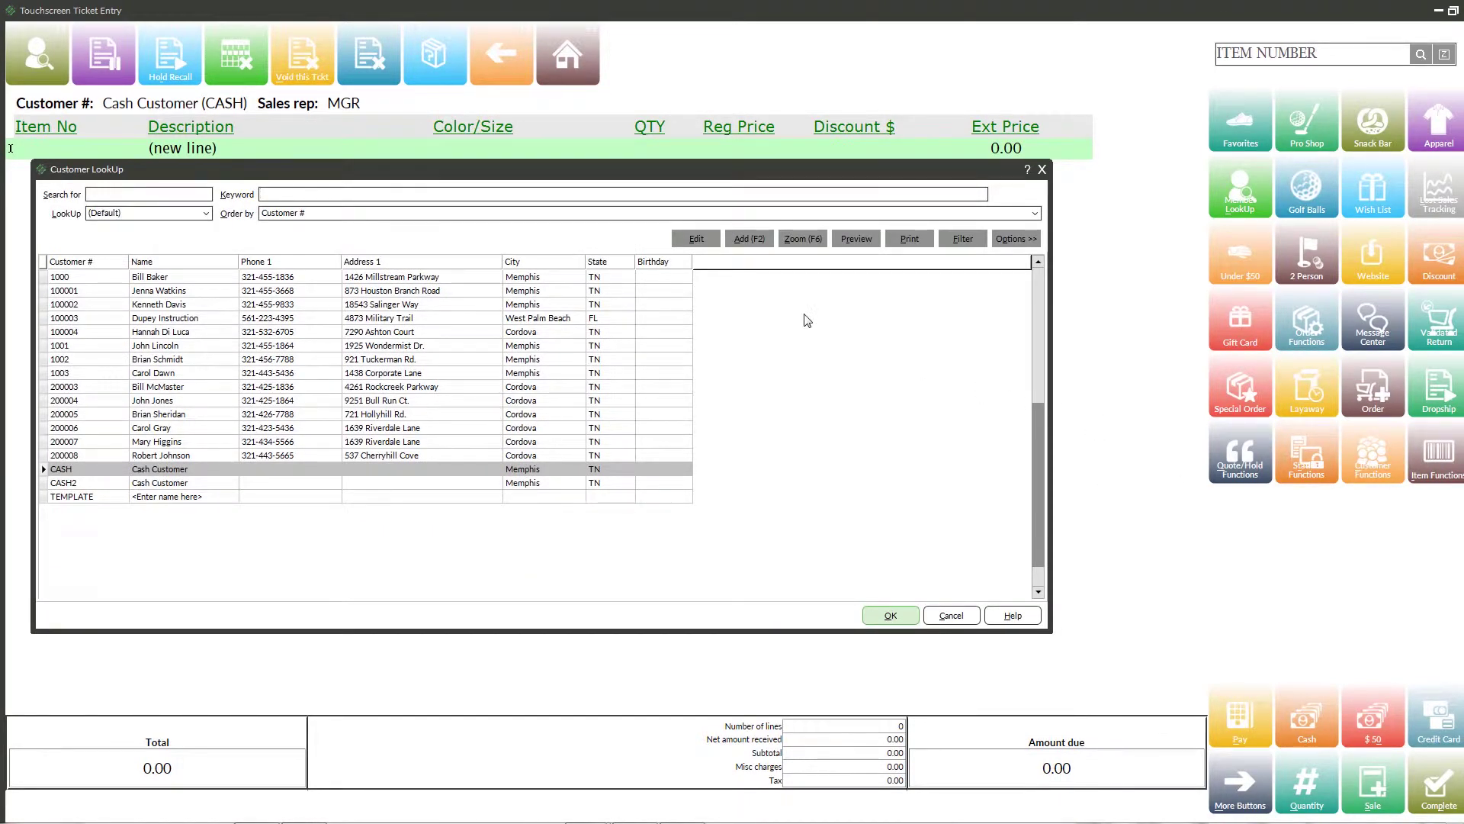
click(745, 240)
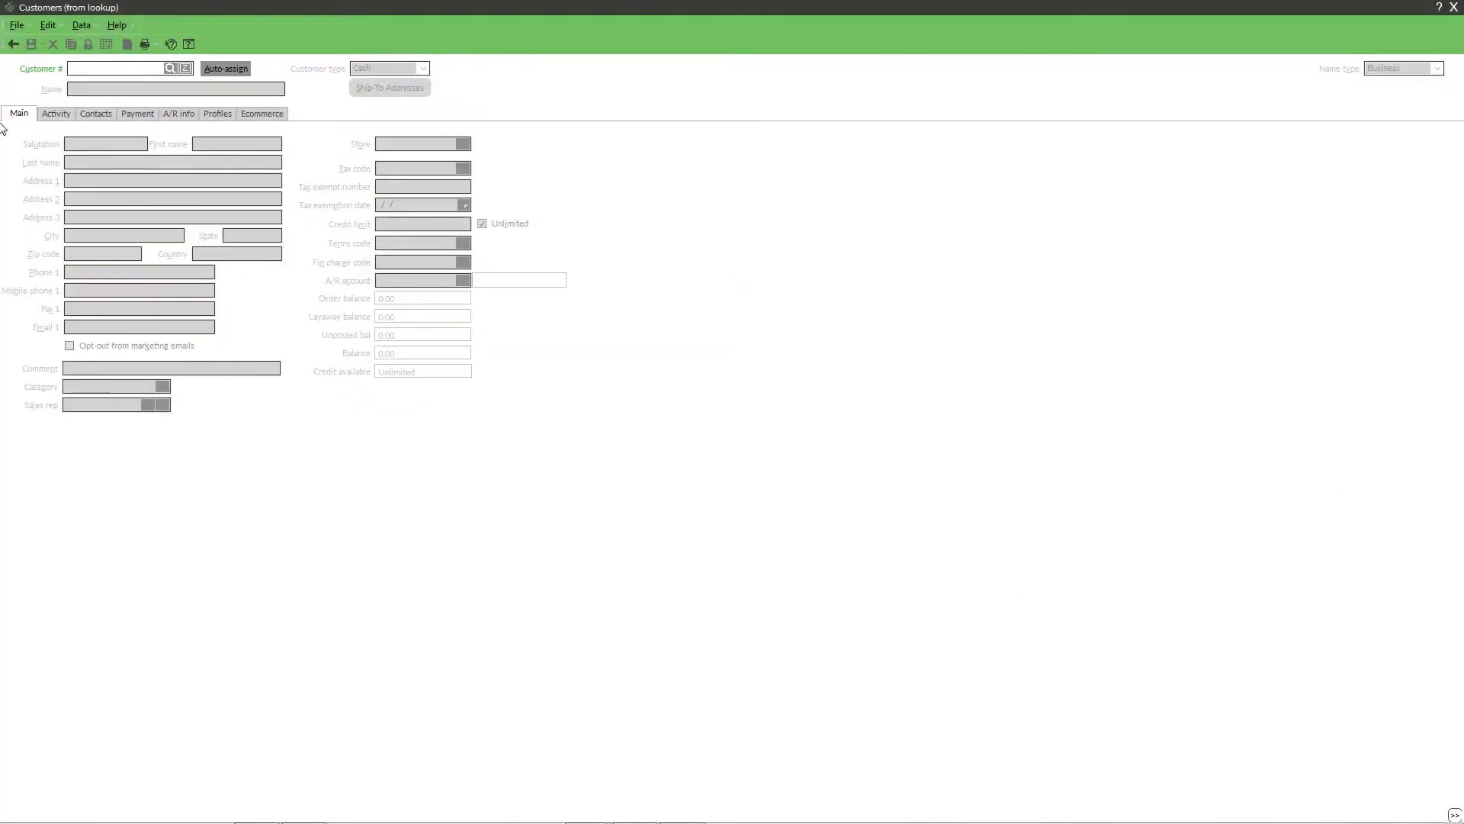
click(215, 67)
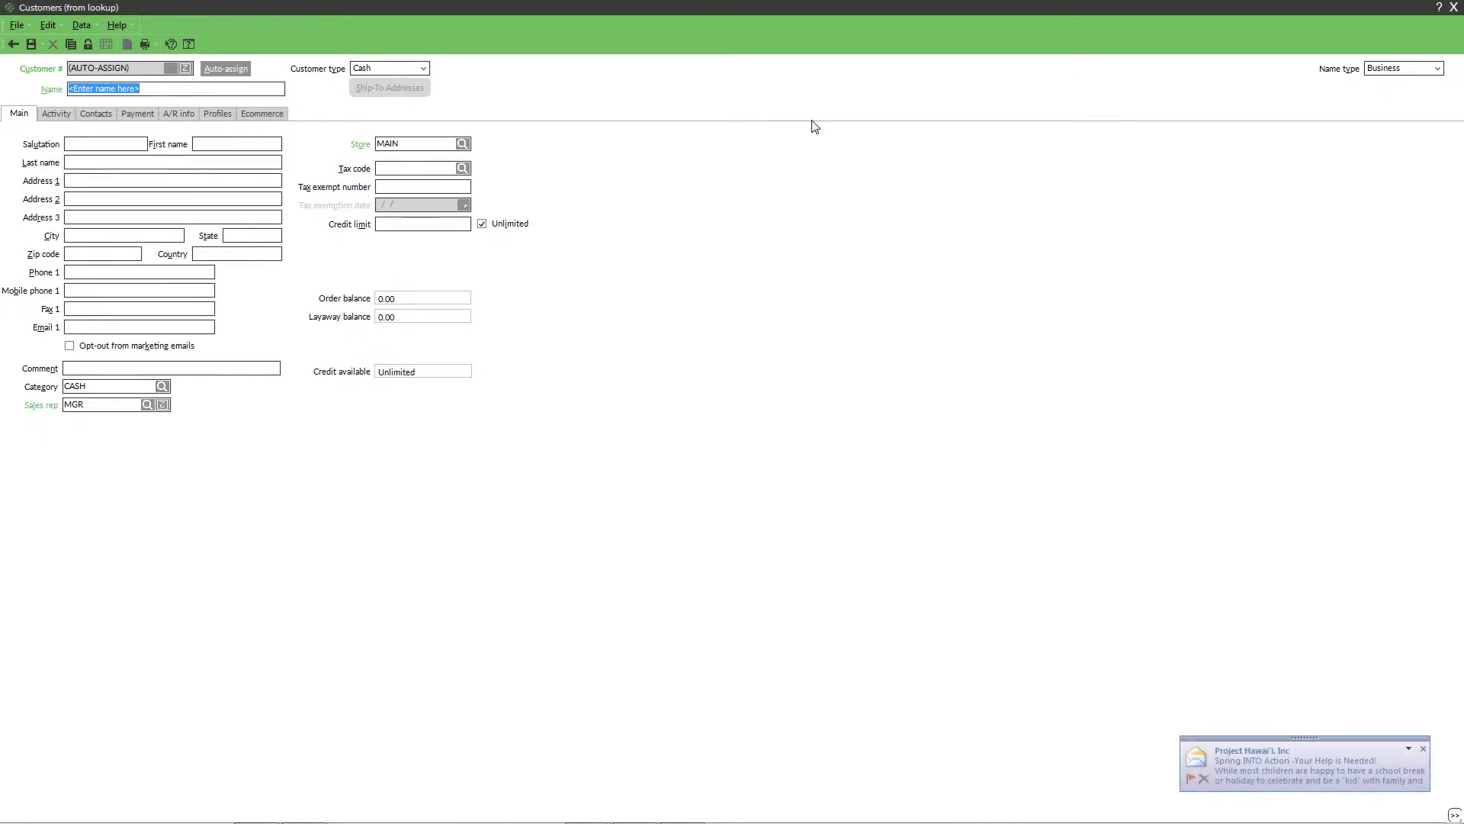
key(Tab)
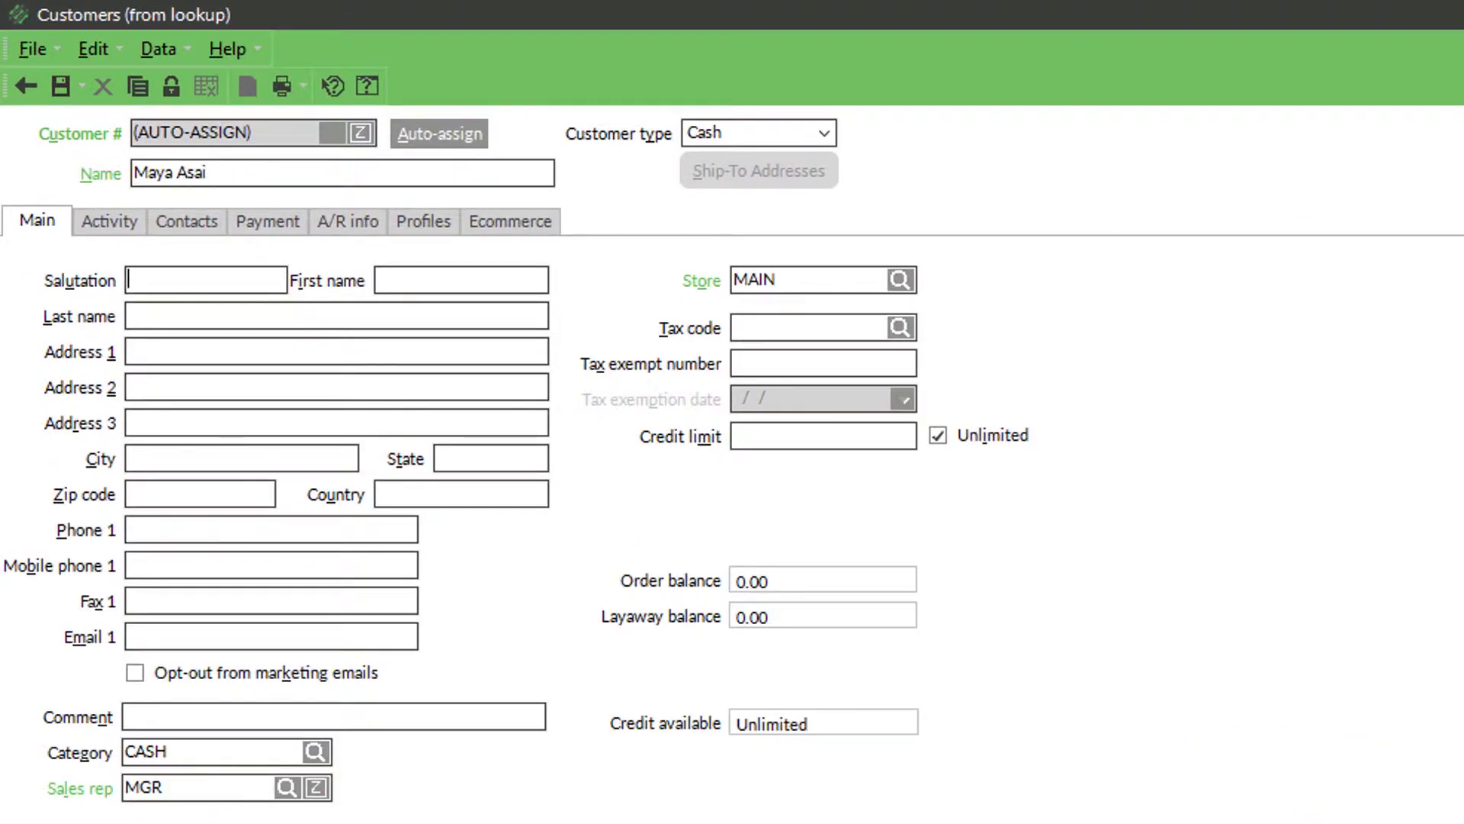
key(Tab)
key(Tab)
key(Tab)
key(Tab)
key(Tab)
key(Tab)
key(Tab)
key(Tab)
key(Tab)
key(Tab)
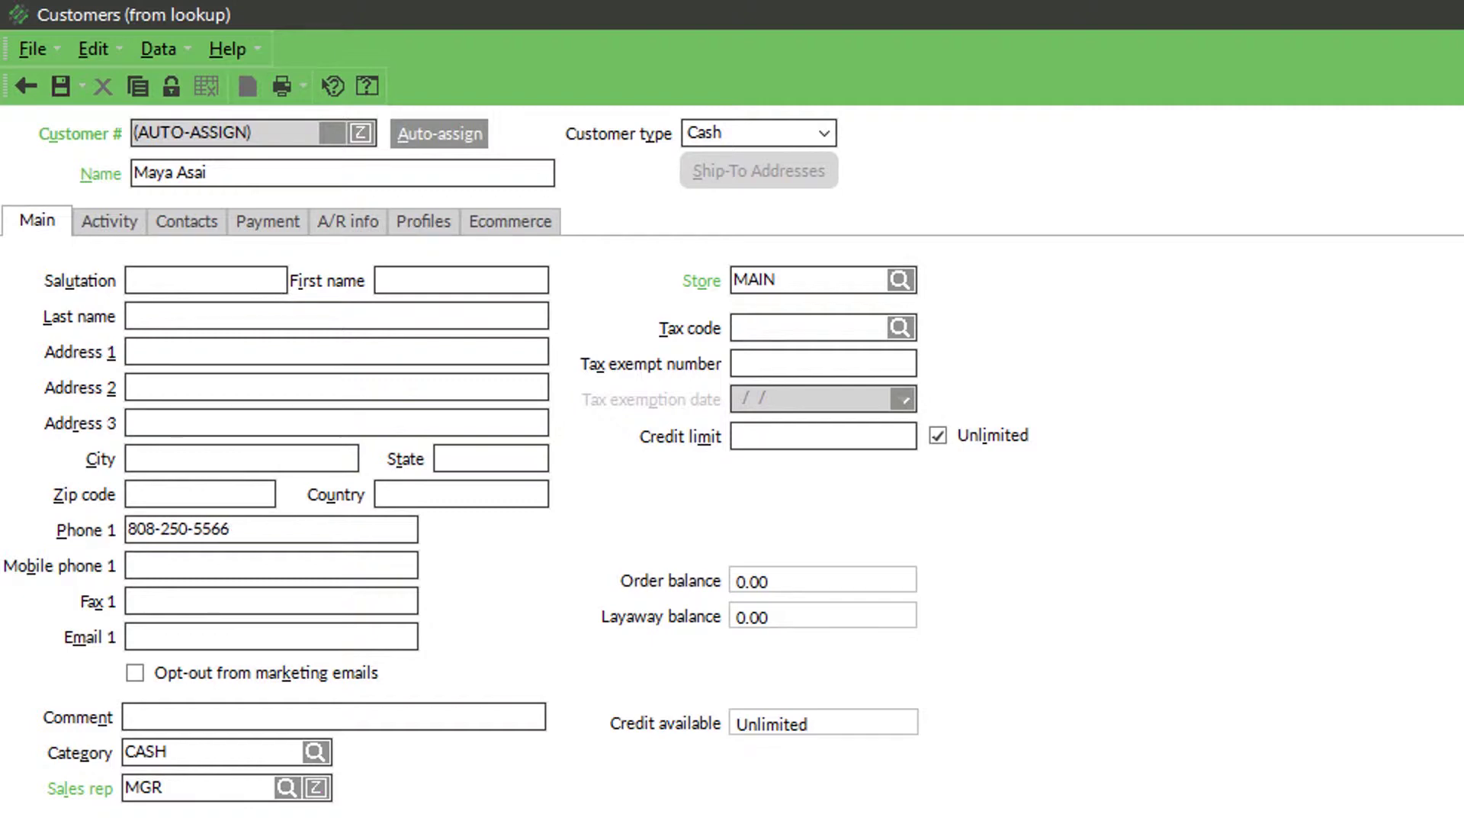
- Enter the customer's phone number and e-mail address, then save the record
key(Tab)
key(Tab)
key(Tab)
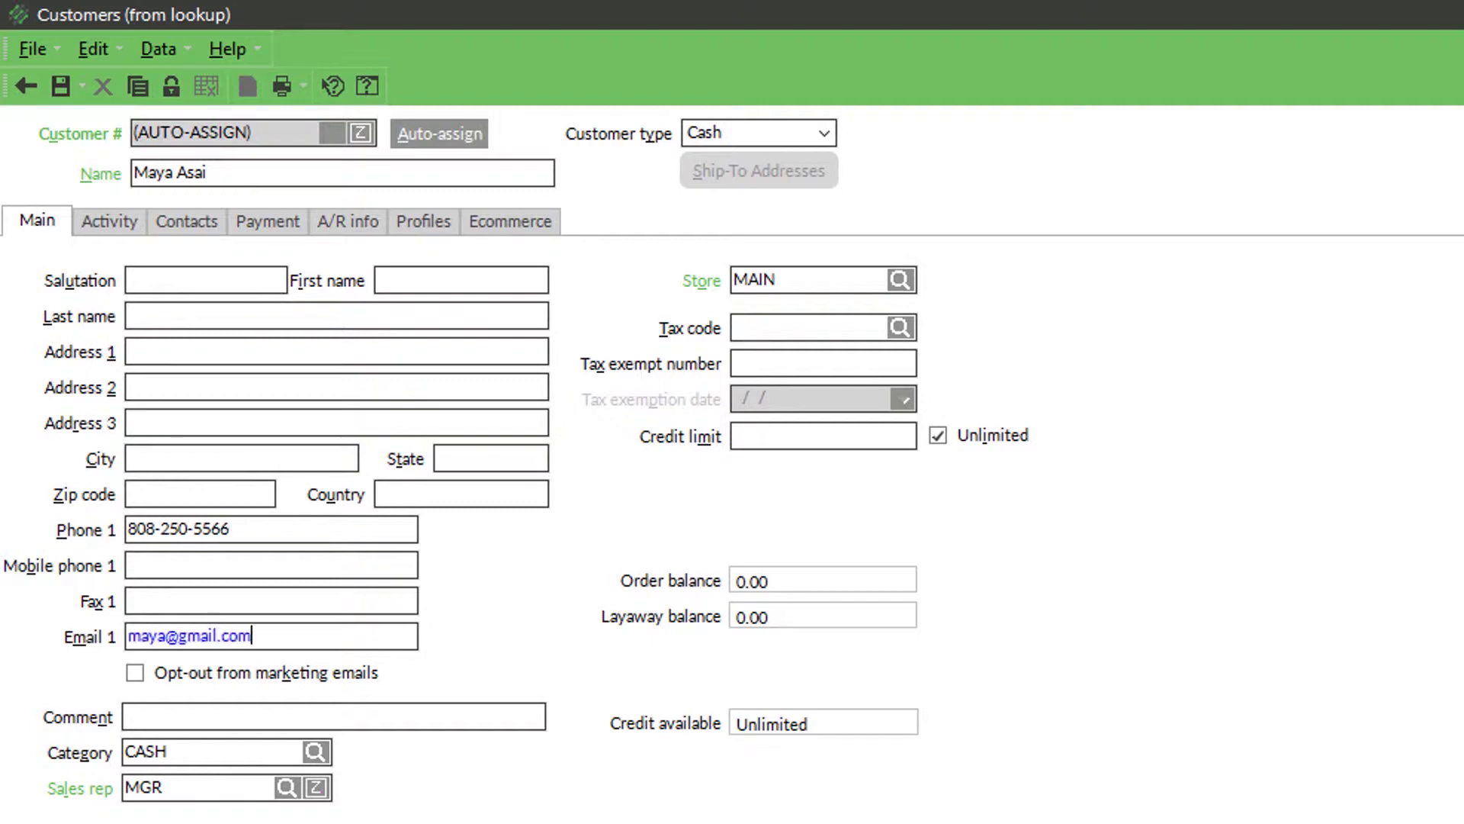
click(61, 84)
- Attach the new customer, add $50 and $25 gift cards, and start a custom-amount gift card
click(474, 604)
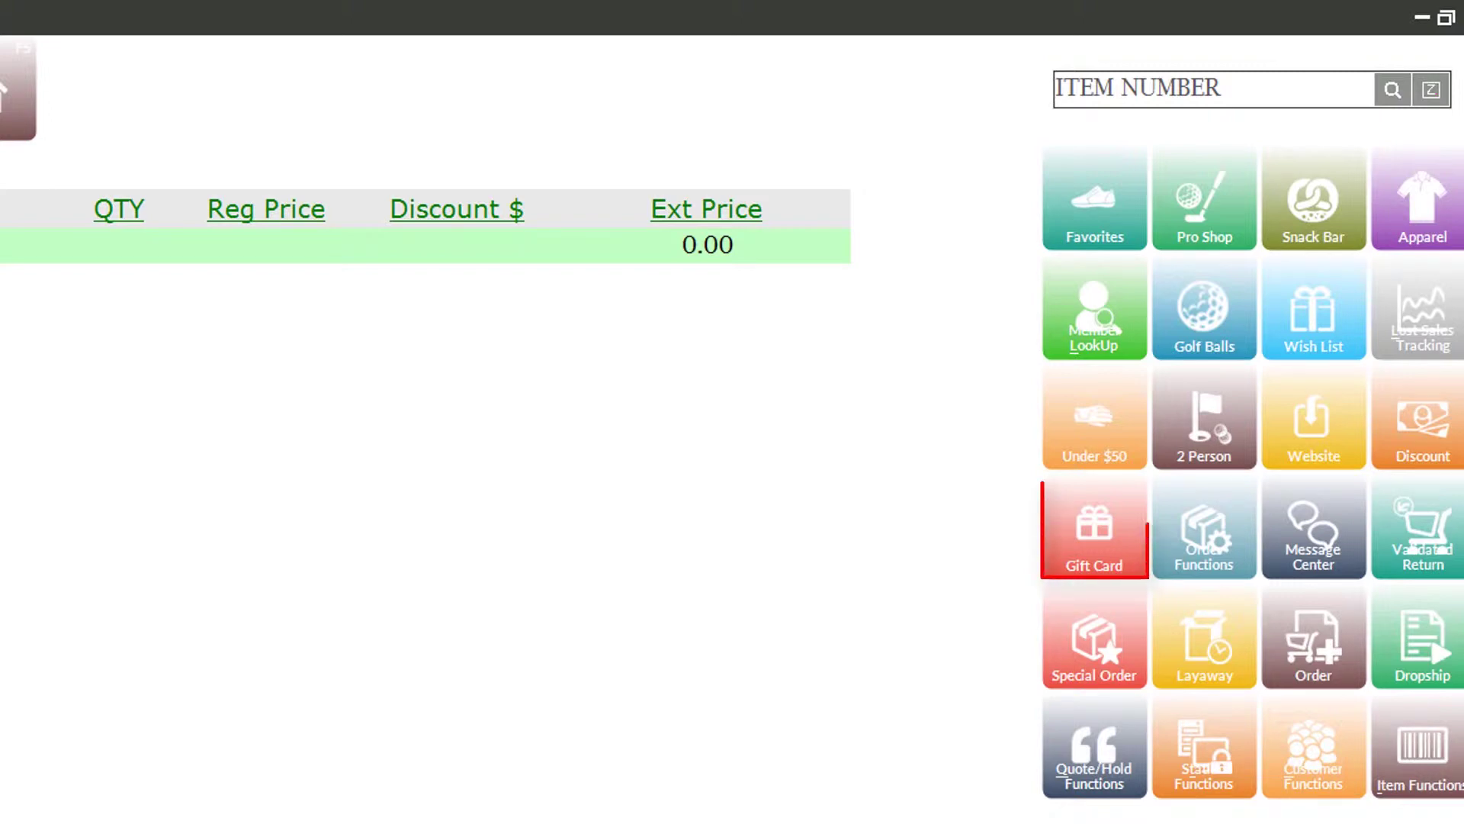
click(1089, 562)
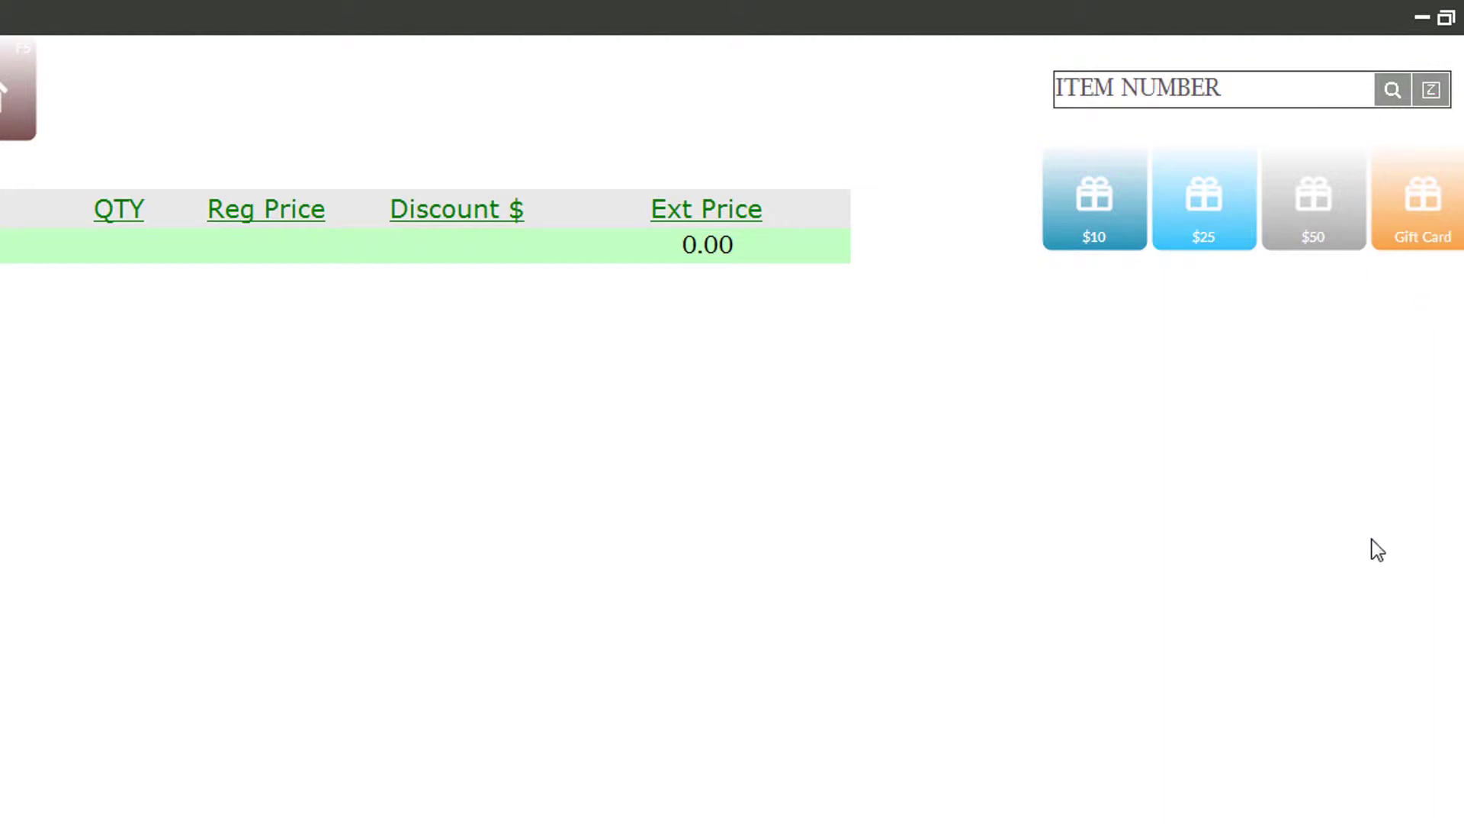
click(1312, 221)
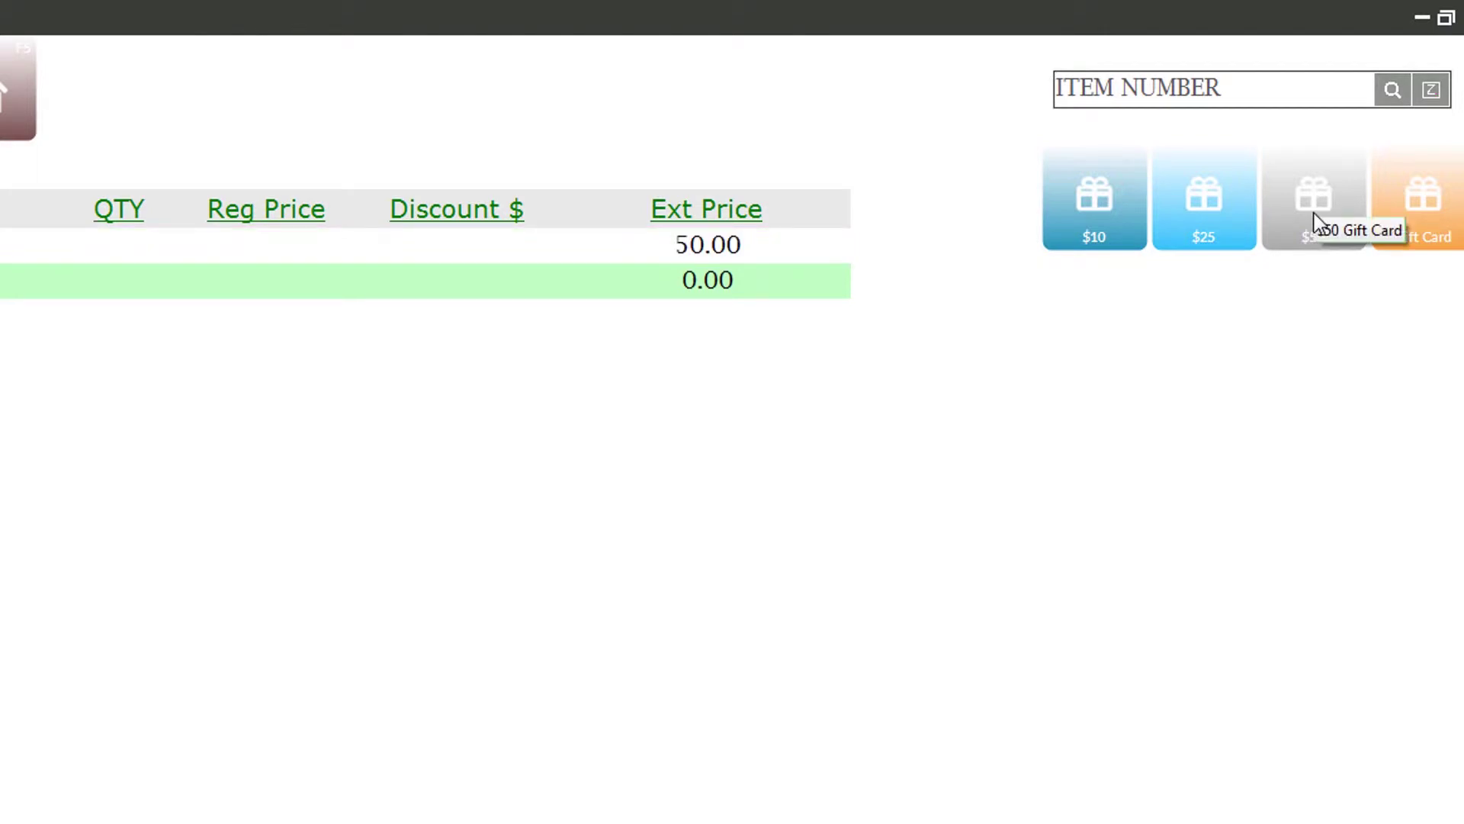
click(1206, 208)
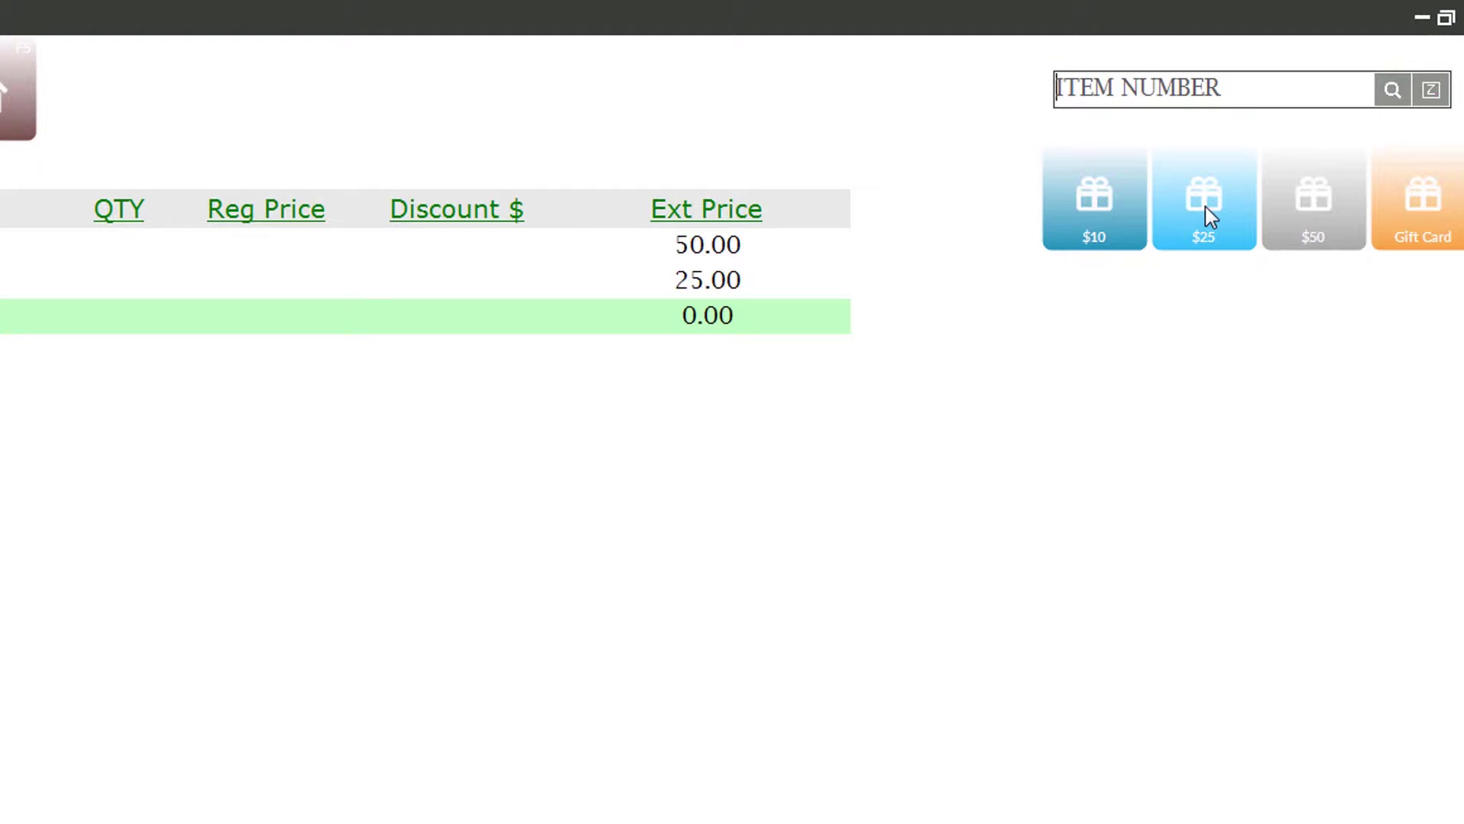
click(1211, 217)
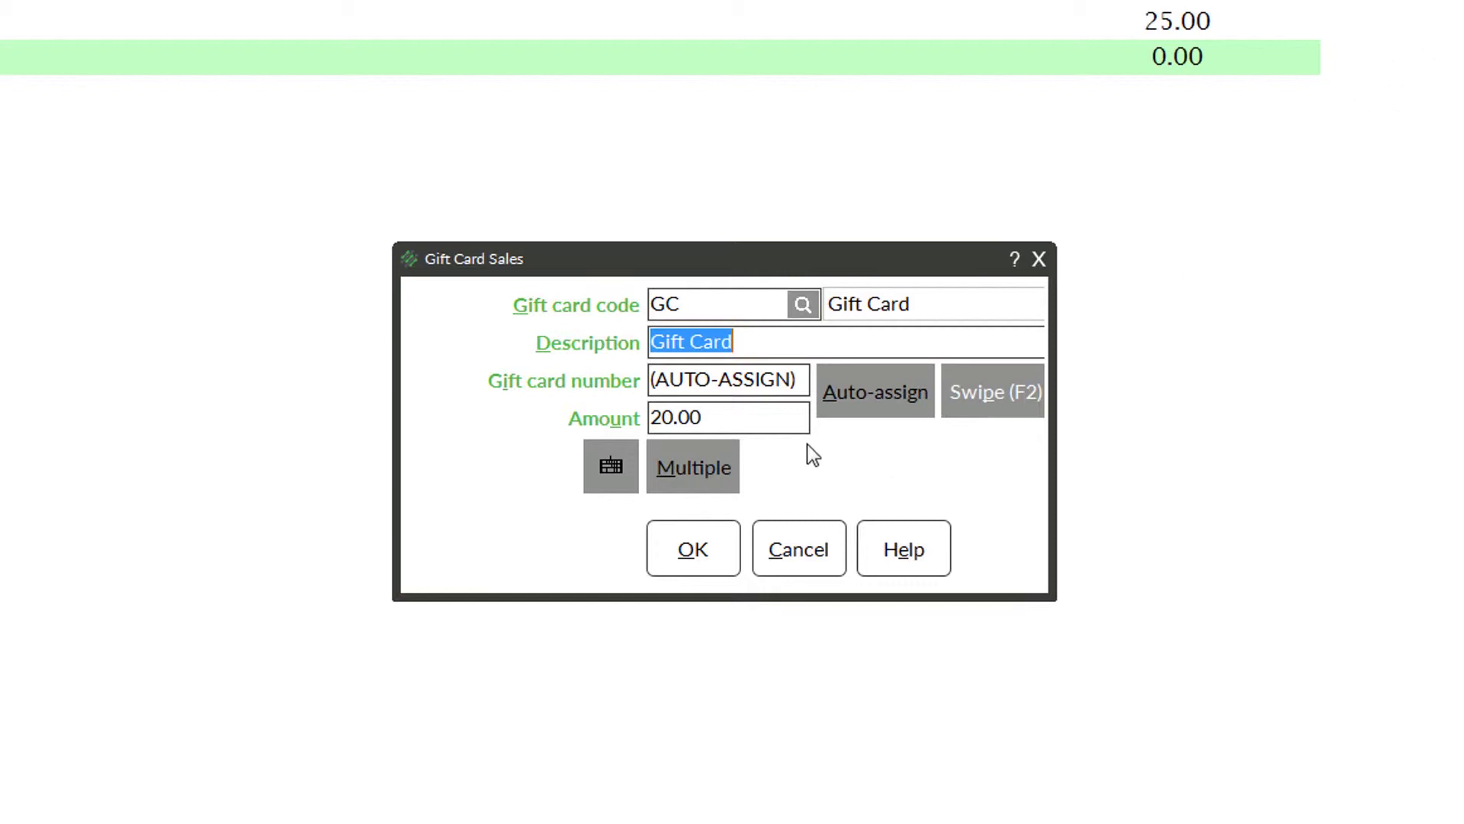
- Replace the 20.00 gift card amount with 200 and add it to the ticket
click(752, 417)
click(575, 416)
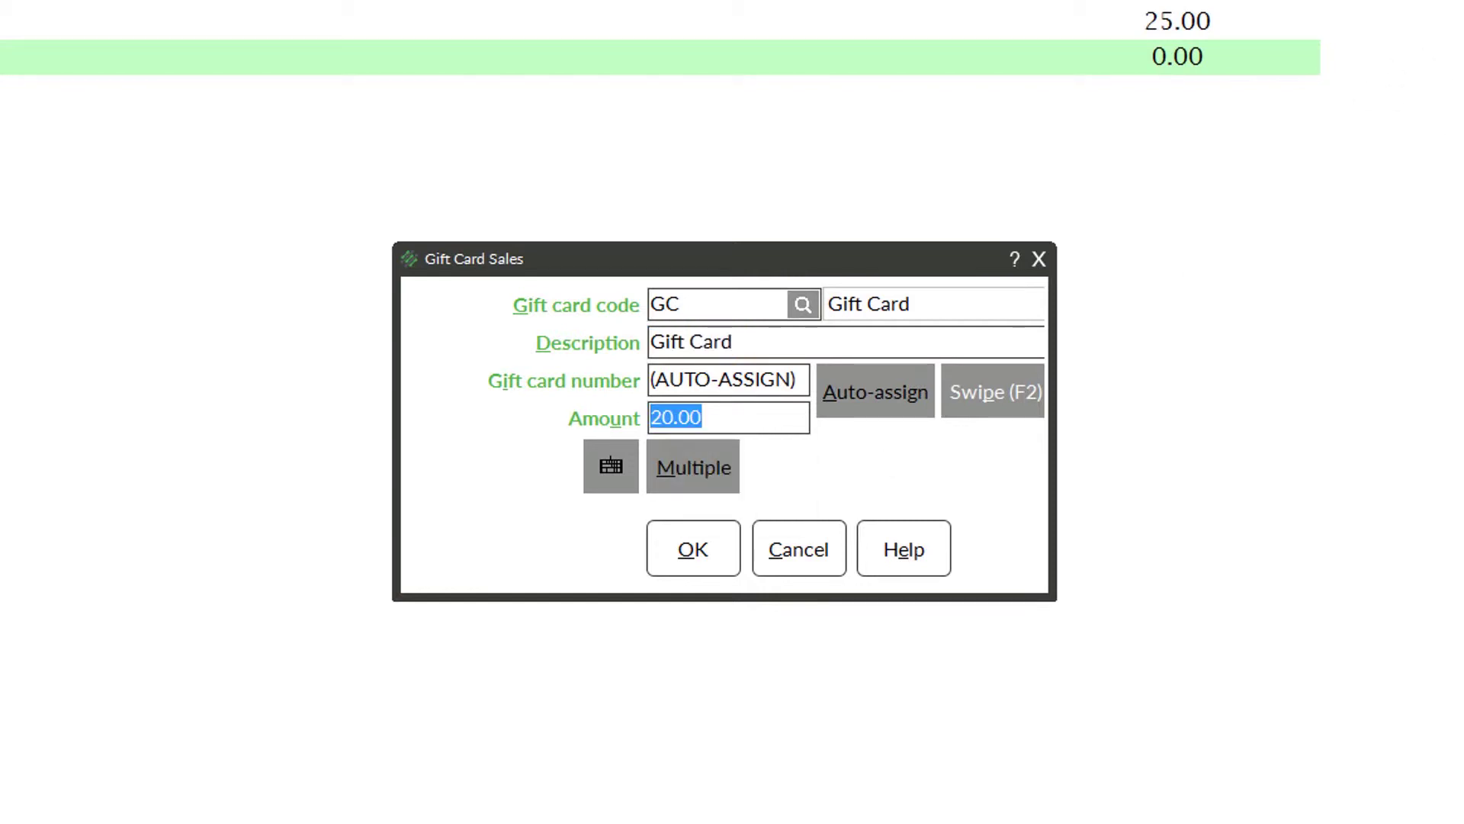
text(200)
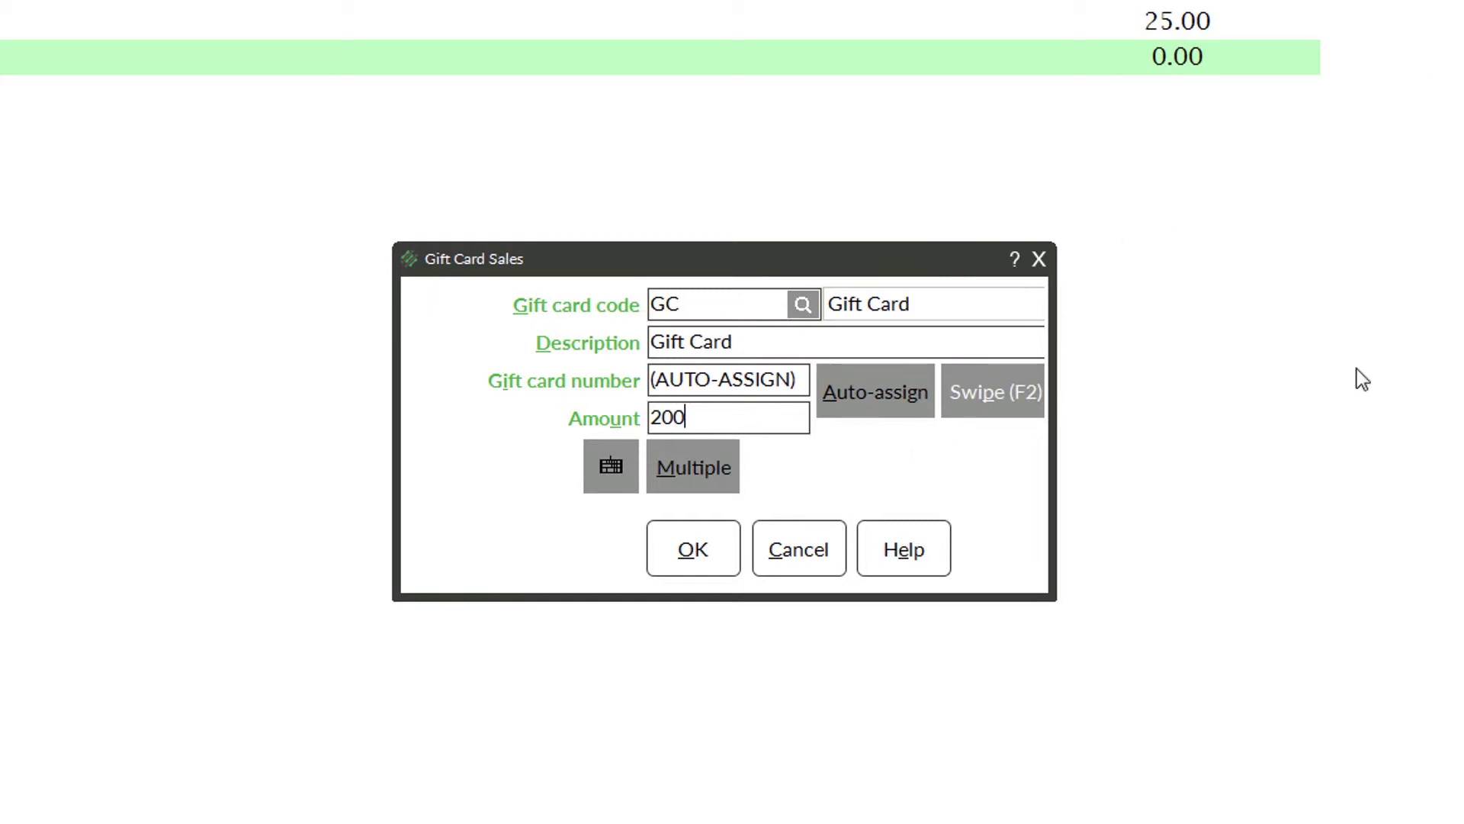
click(692, 549)
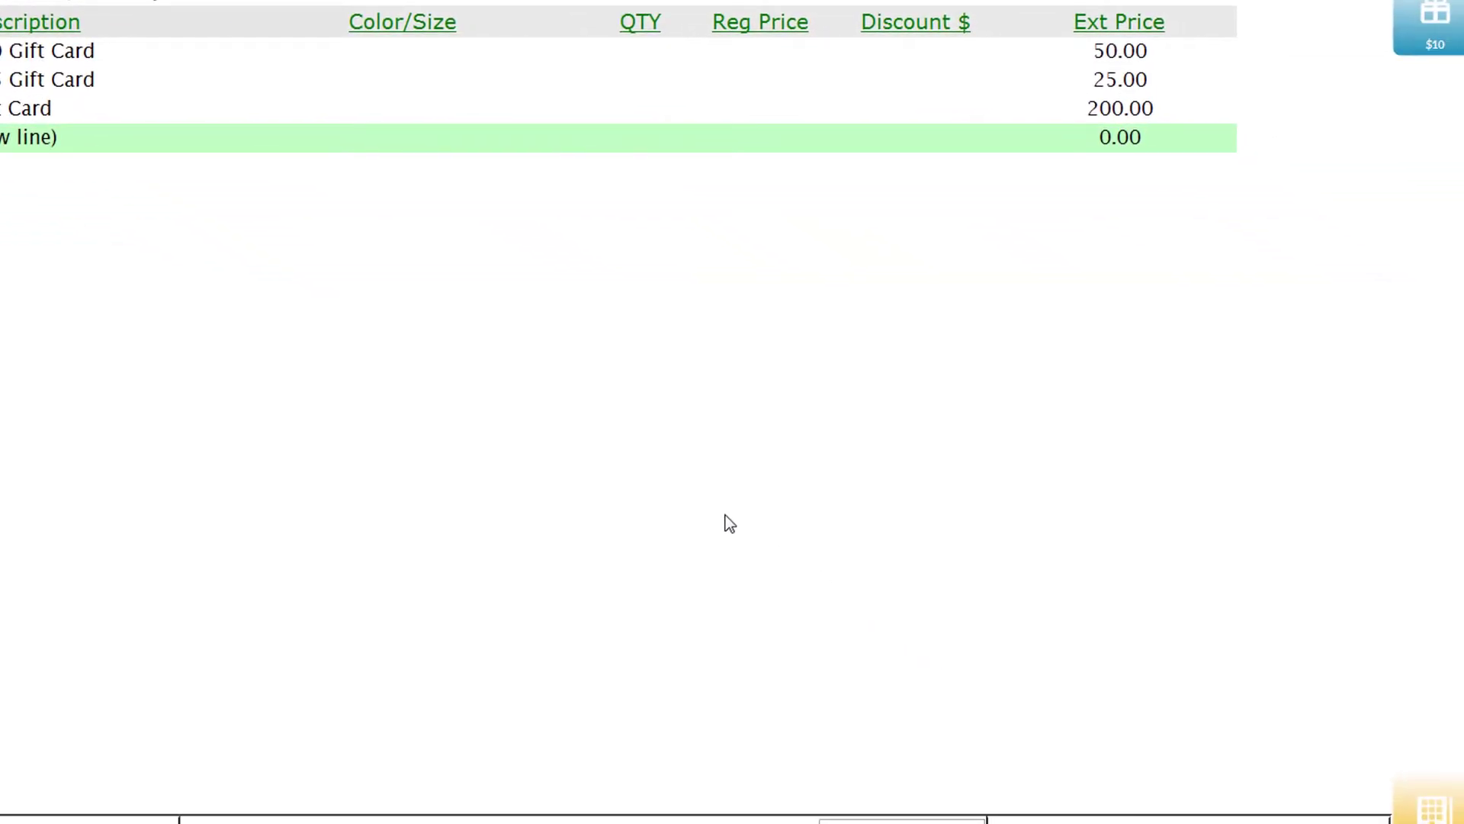
- Pay the 275.00 gift card ticket with 300 in cash and complete the sale
key(F12)
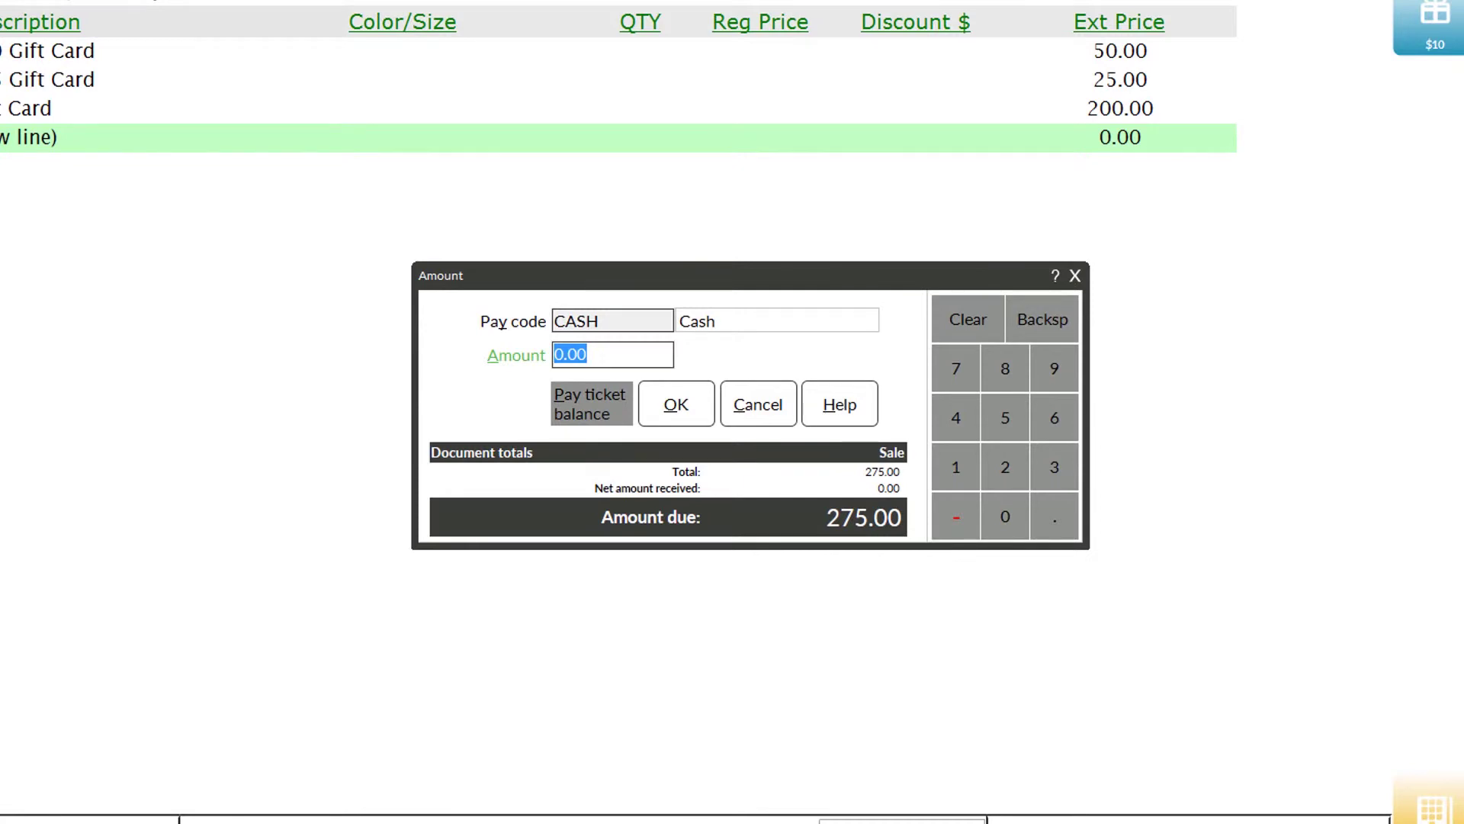
click(1060, 479)
double_click(1006, 505)
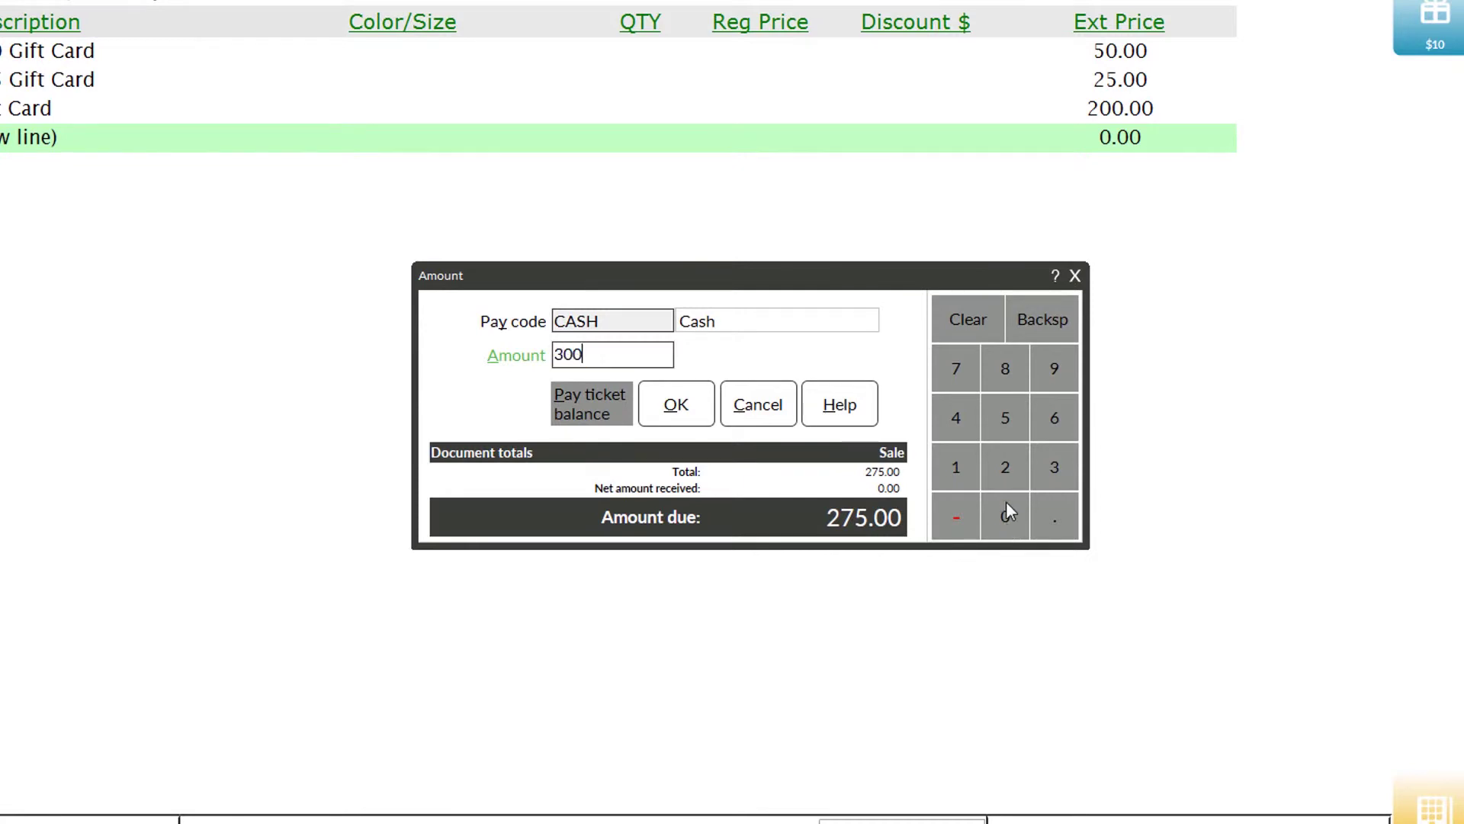
click(688, 415)
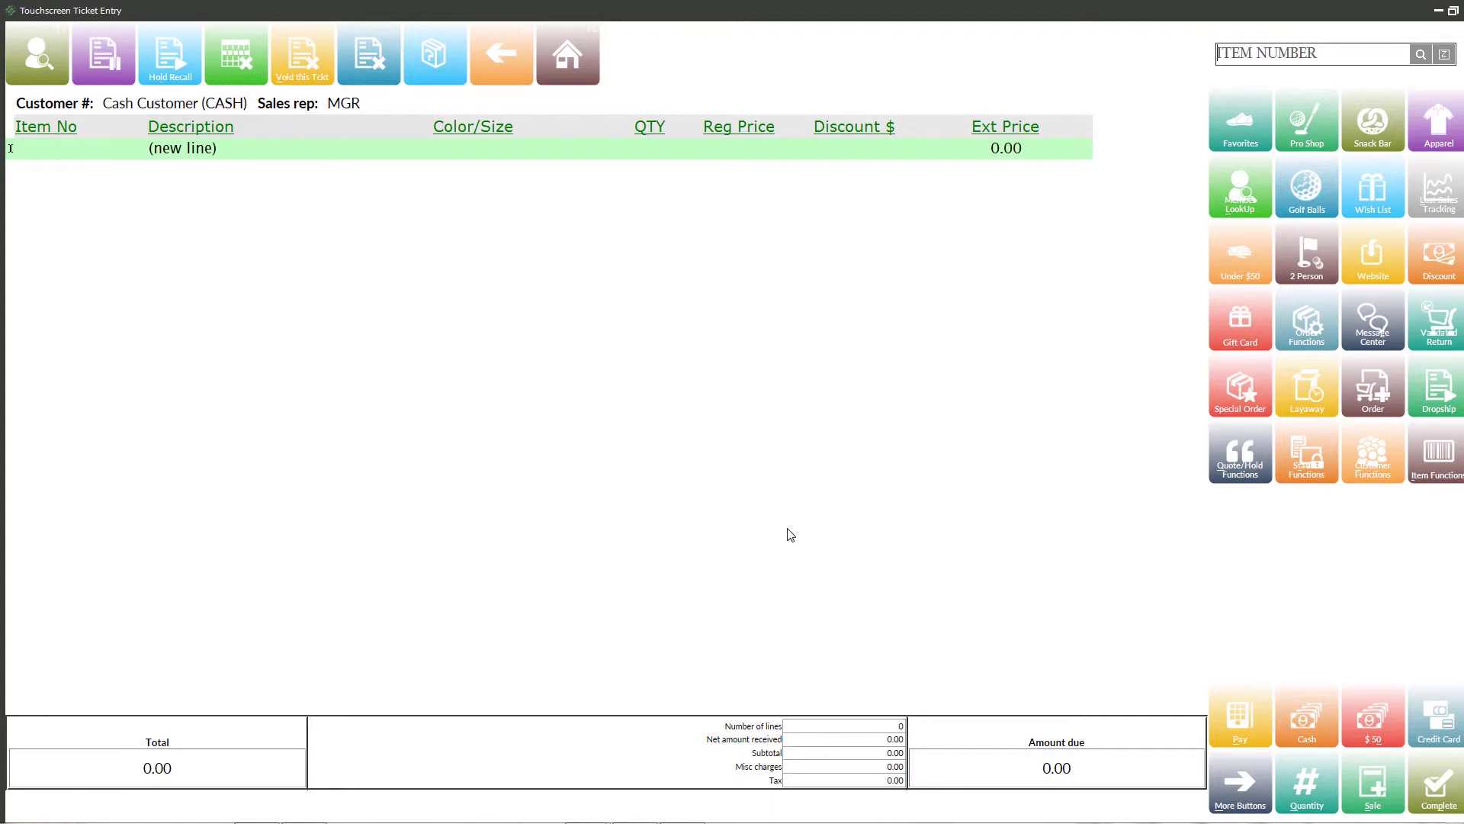
text(APL-UMB)
key(Return)
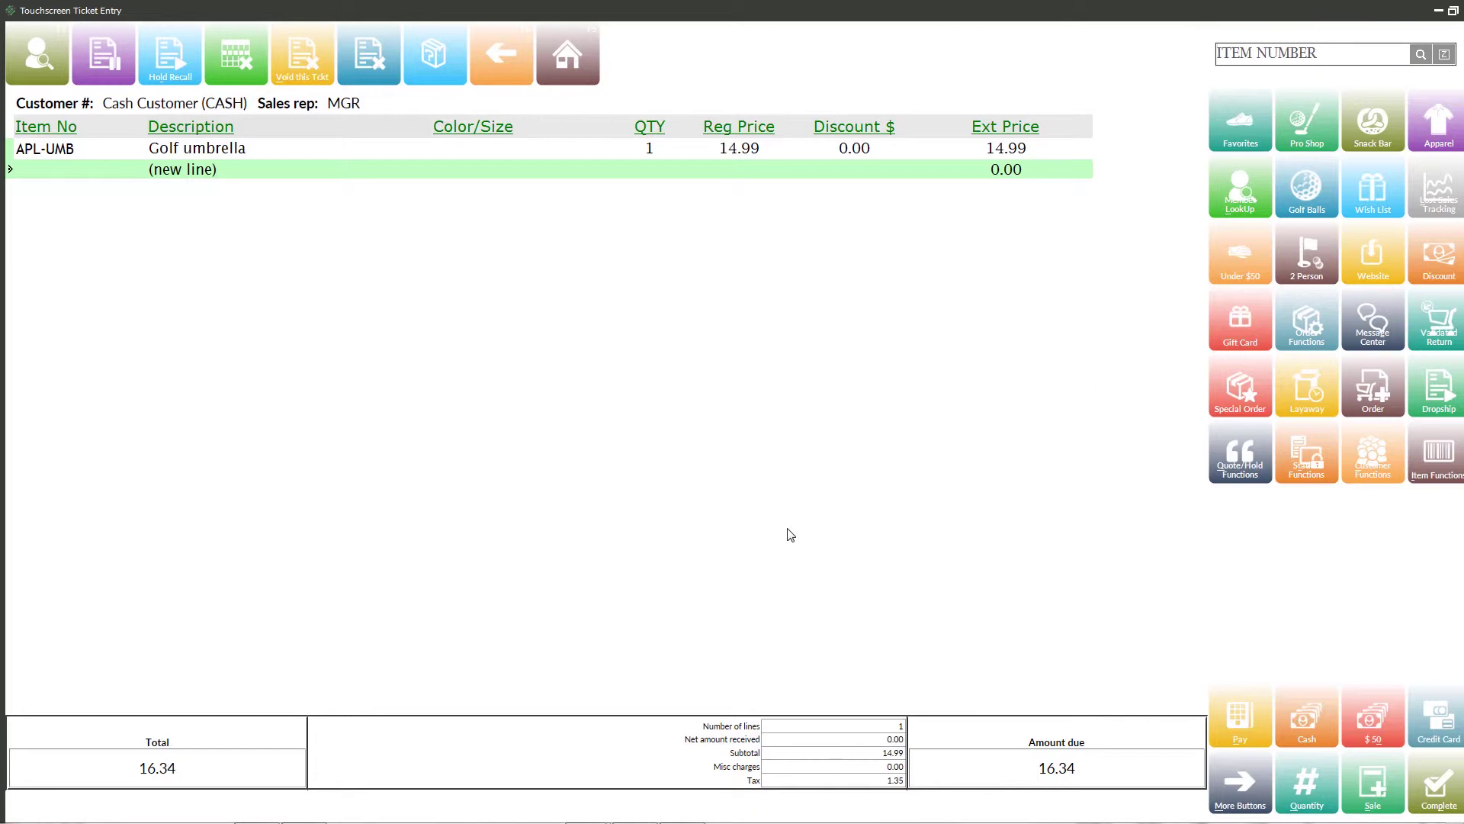
text(030000580001)
key(Return)
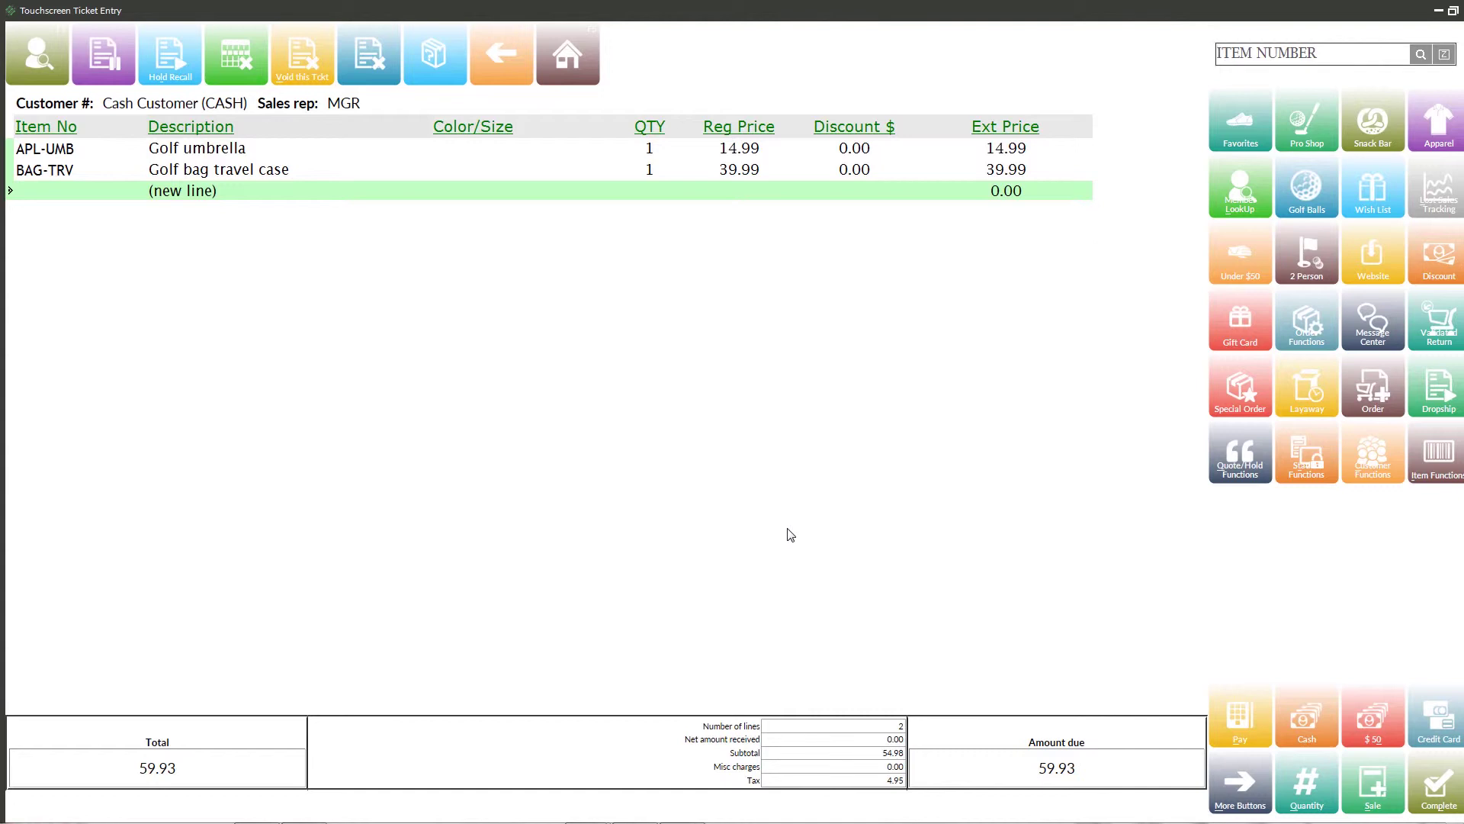
- Pay by gift card, choosing the third Gift Certificate card with its 25.00 balance
click(1248, 727)
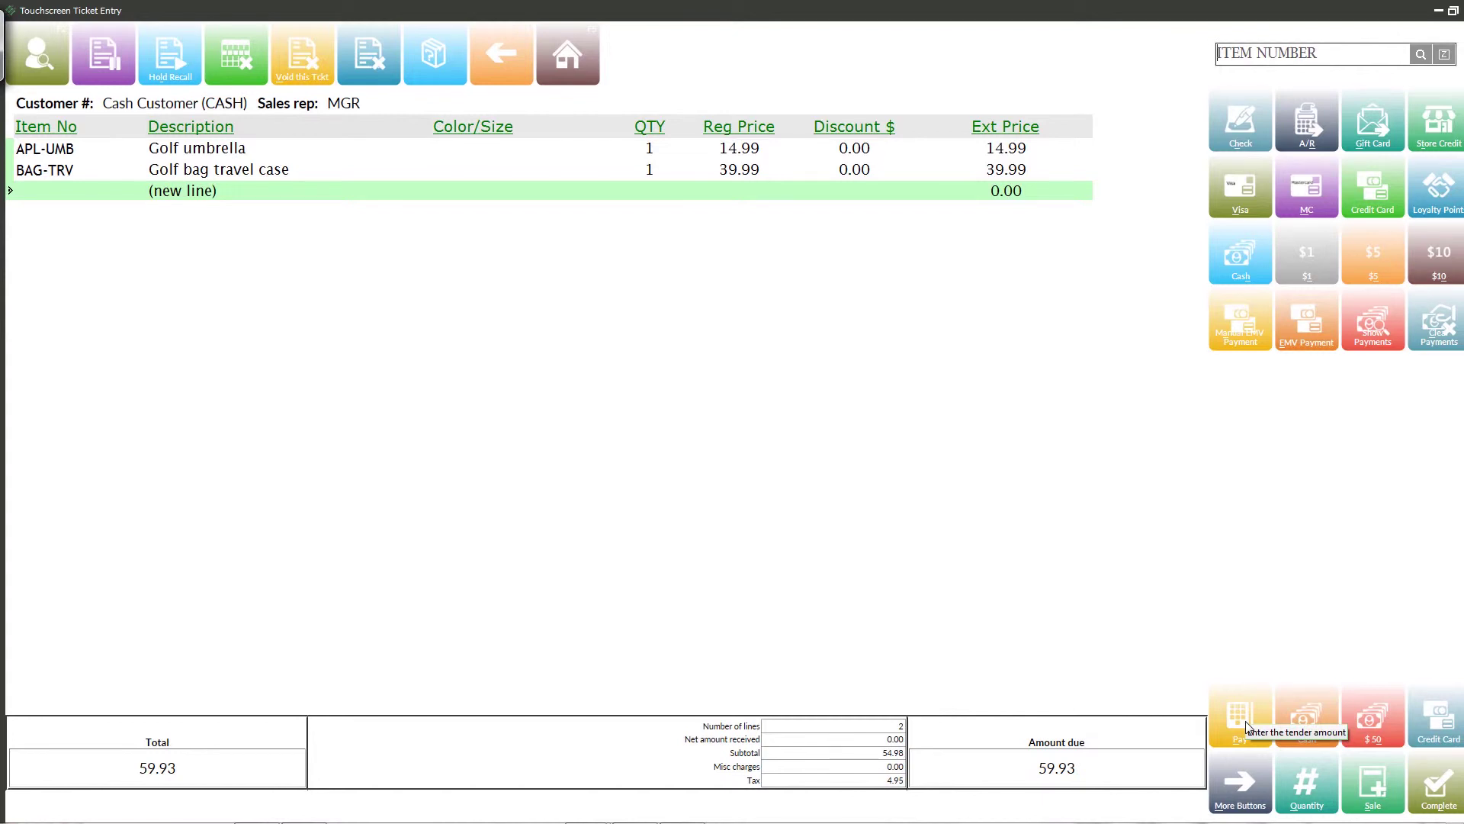
click(1373, 122)
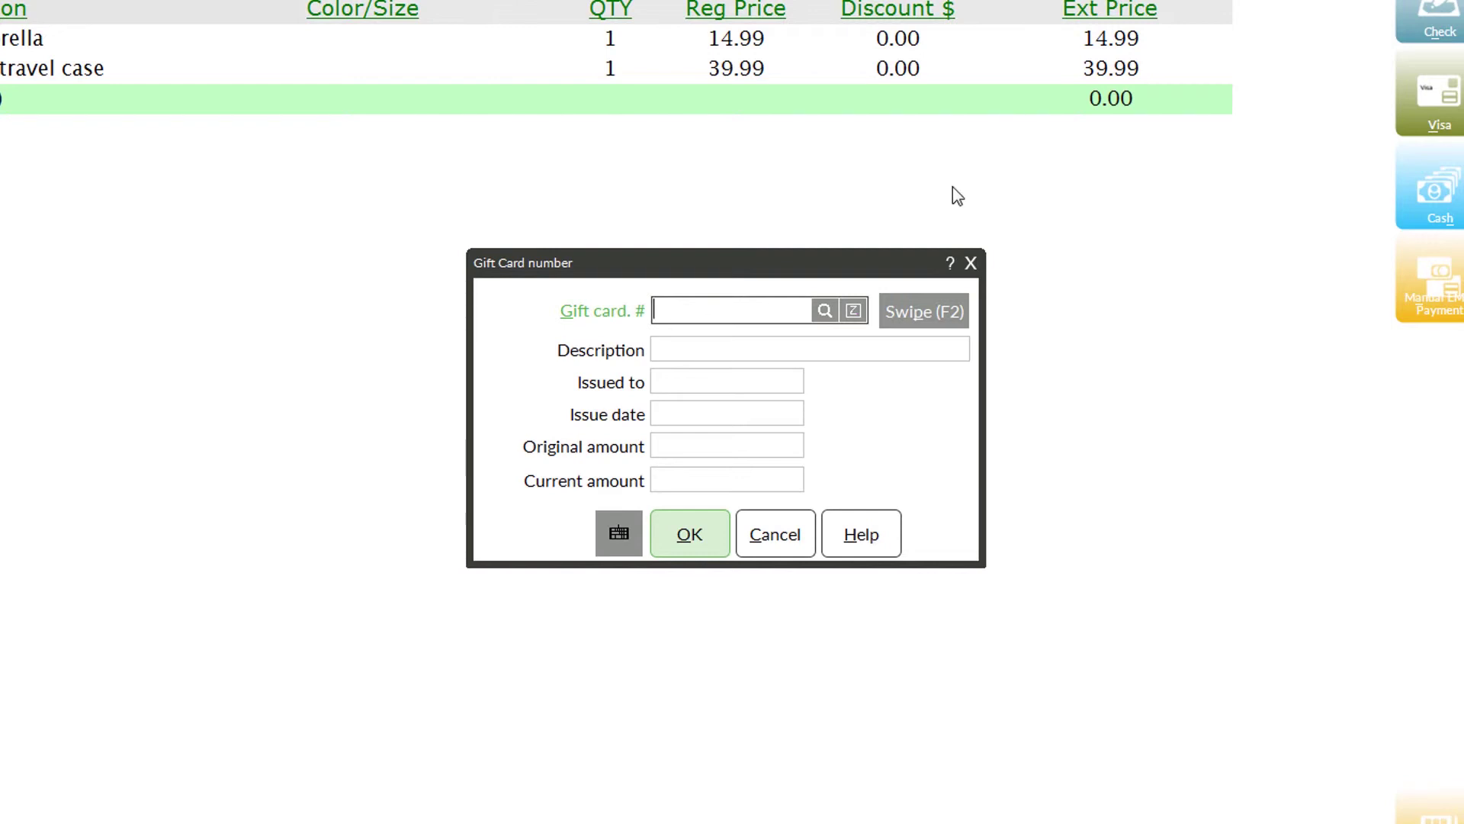
click(826, 313)
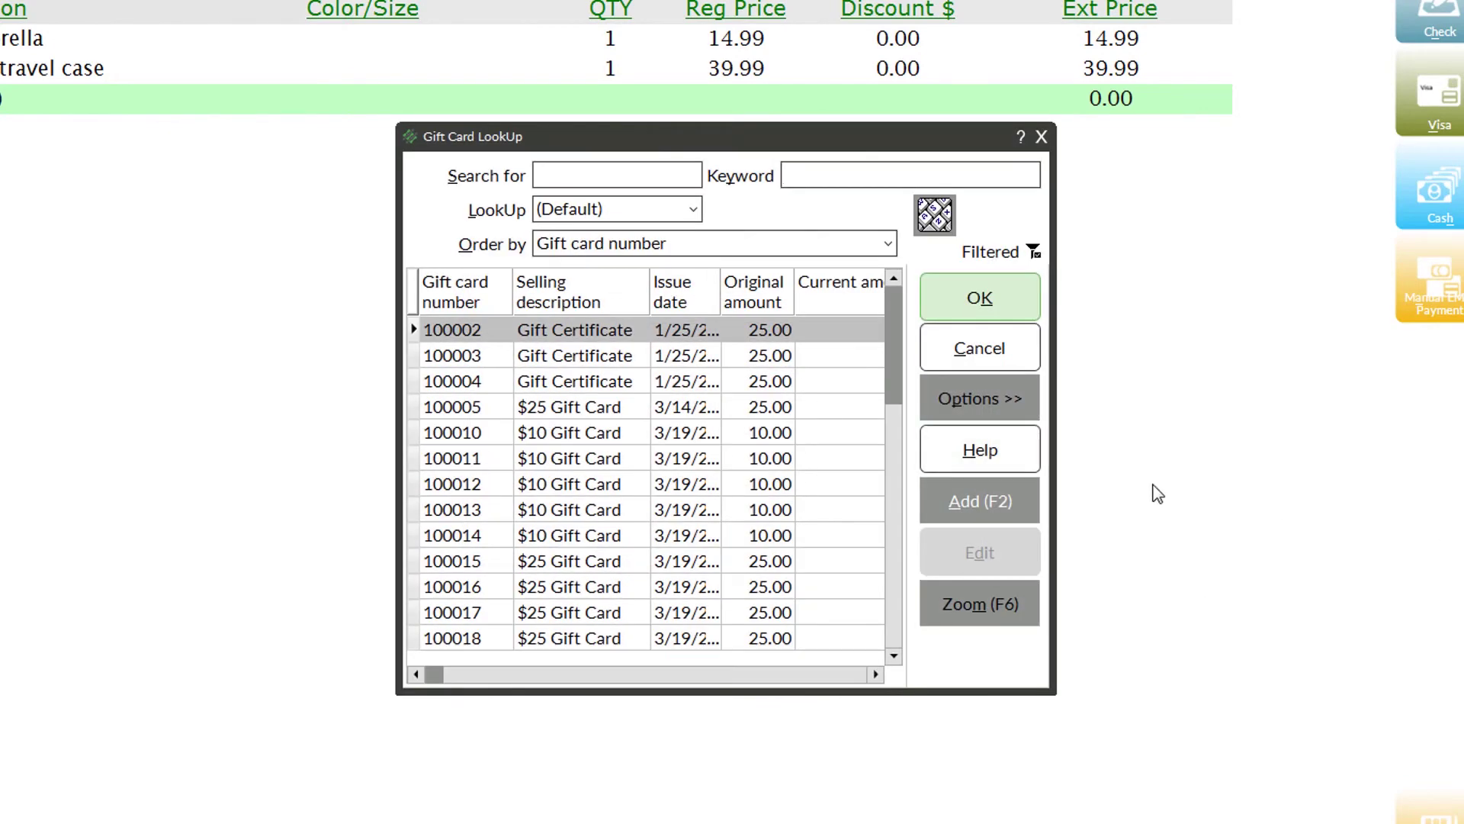
drag(1056, 454, 1413, 452)
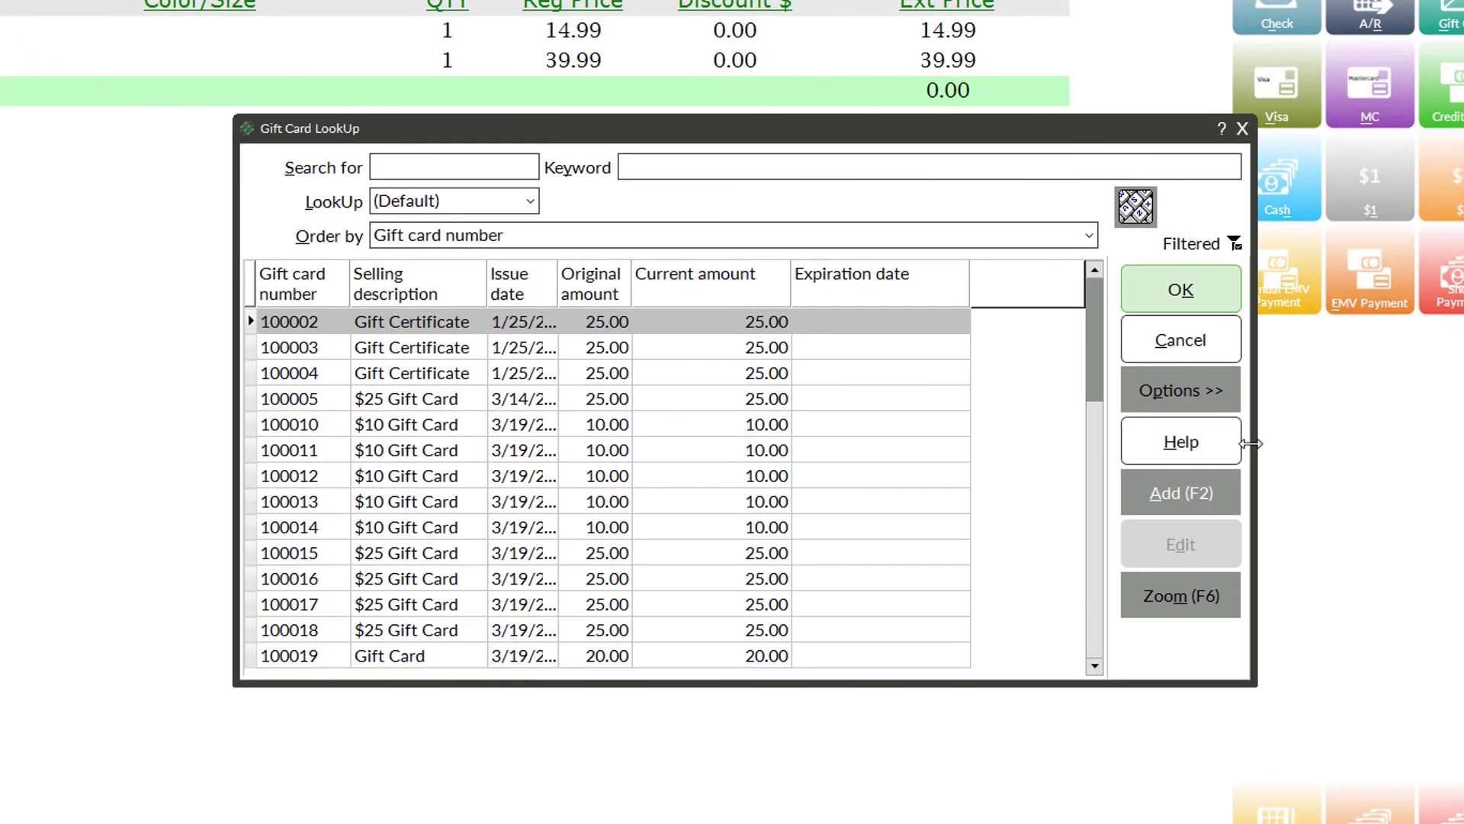
click(465, 389)
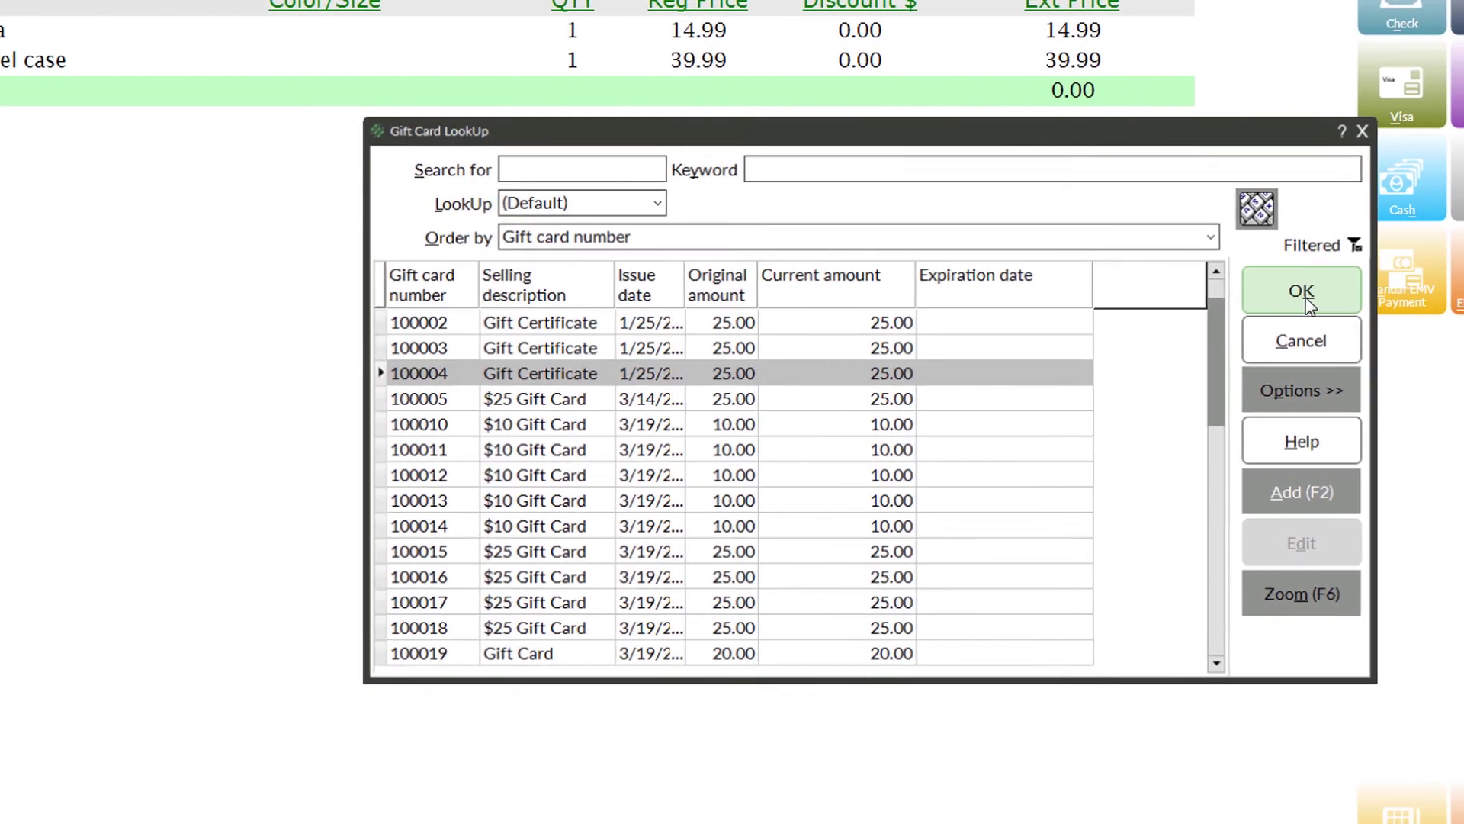
click(1183, 296)
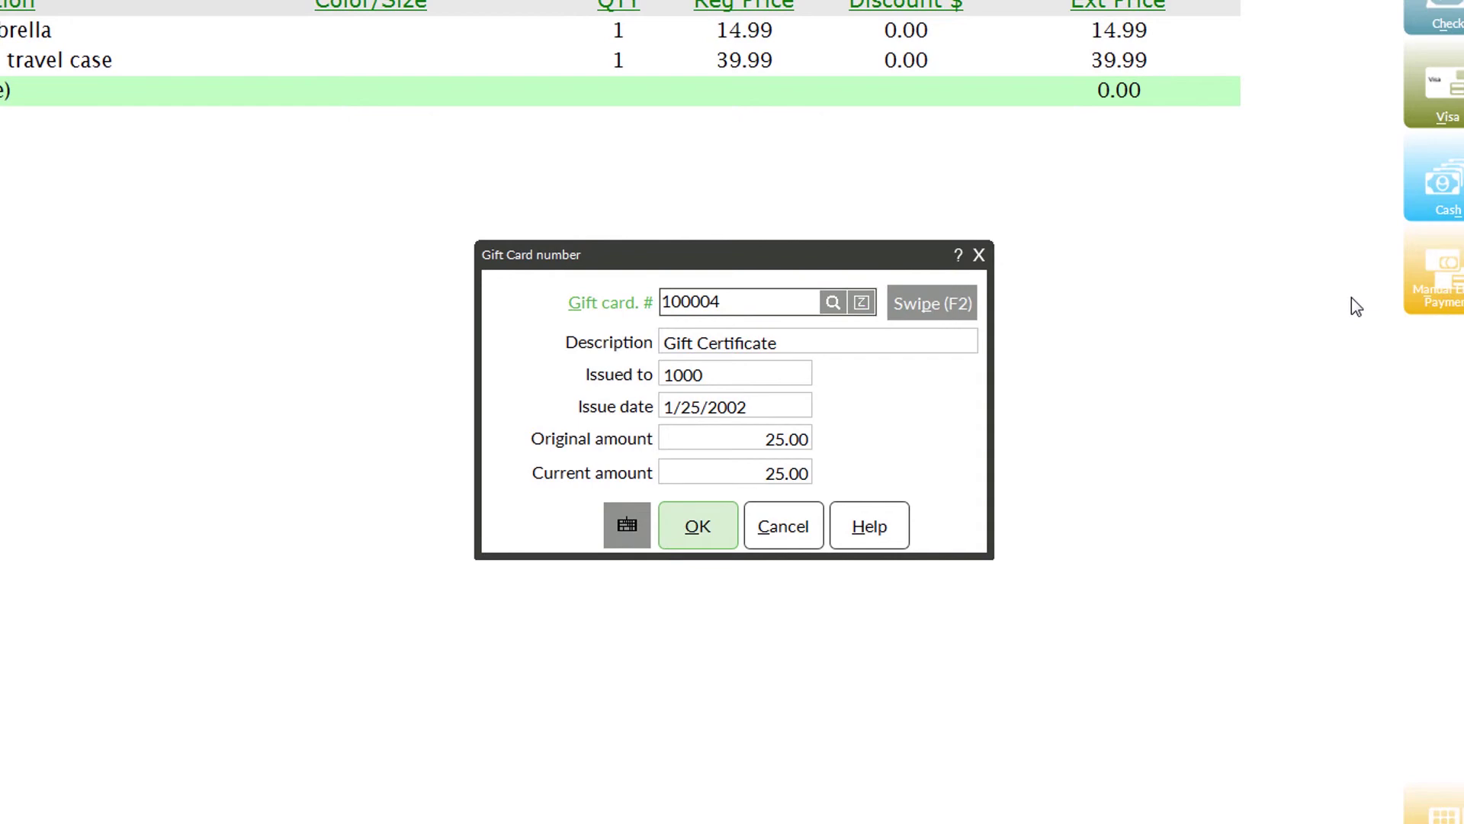
- Apply 25.00 from the gift certificate, then enter 40 cash toward the 34.93 remainder
click(697, 525)
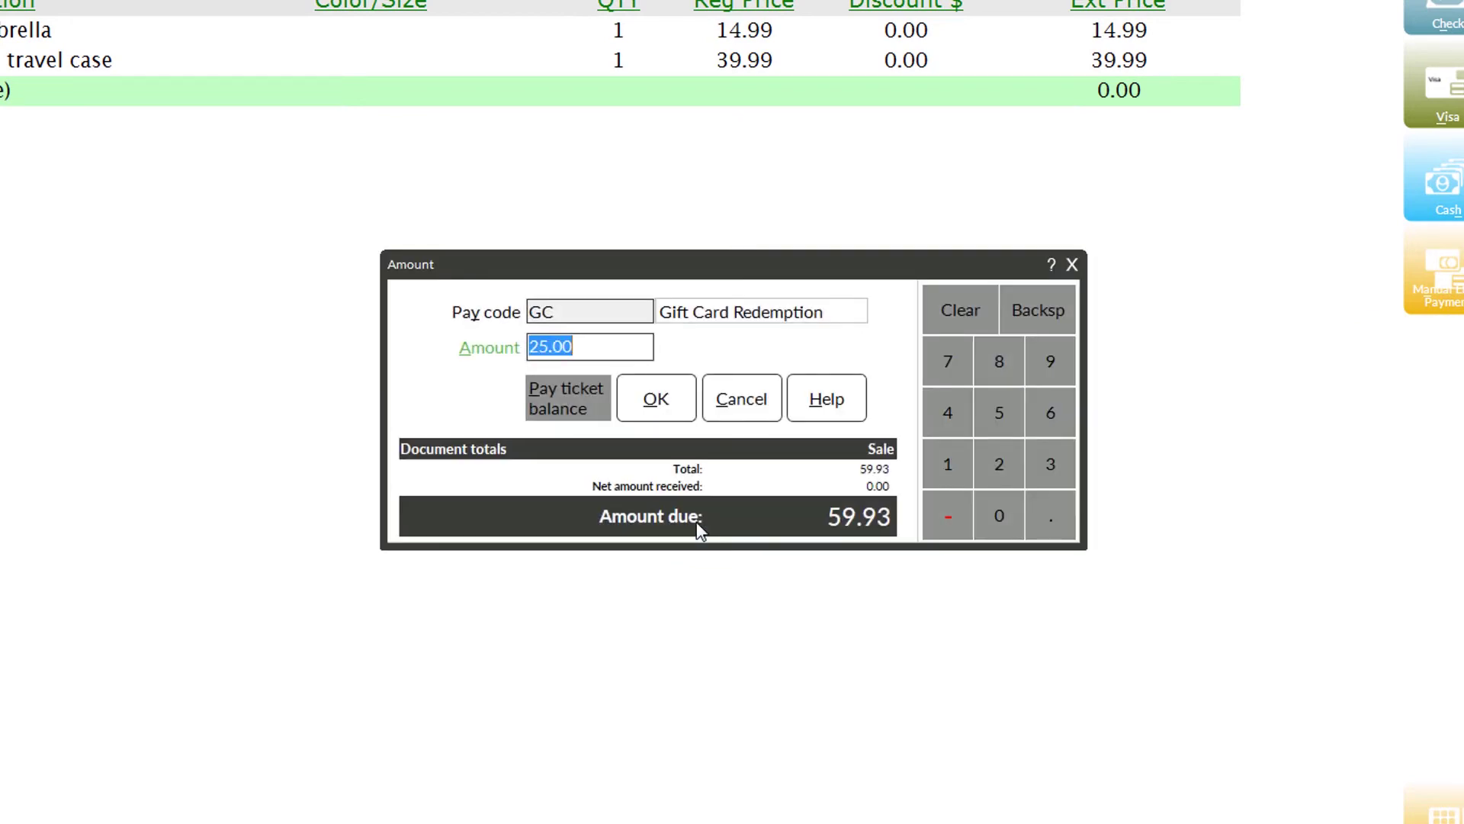
click(656, 398)
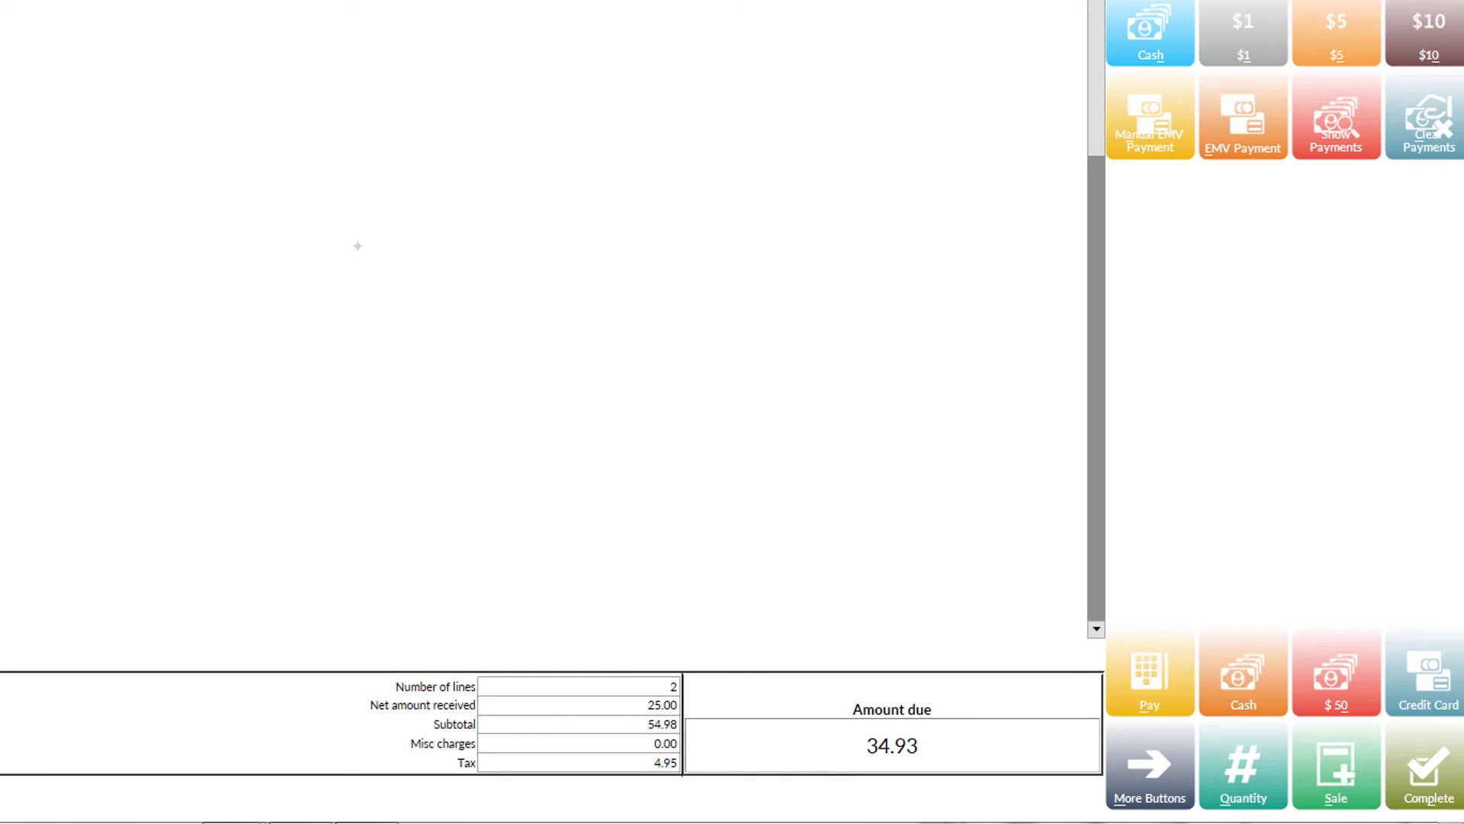
click(1243, 672)
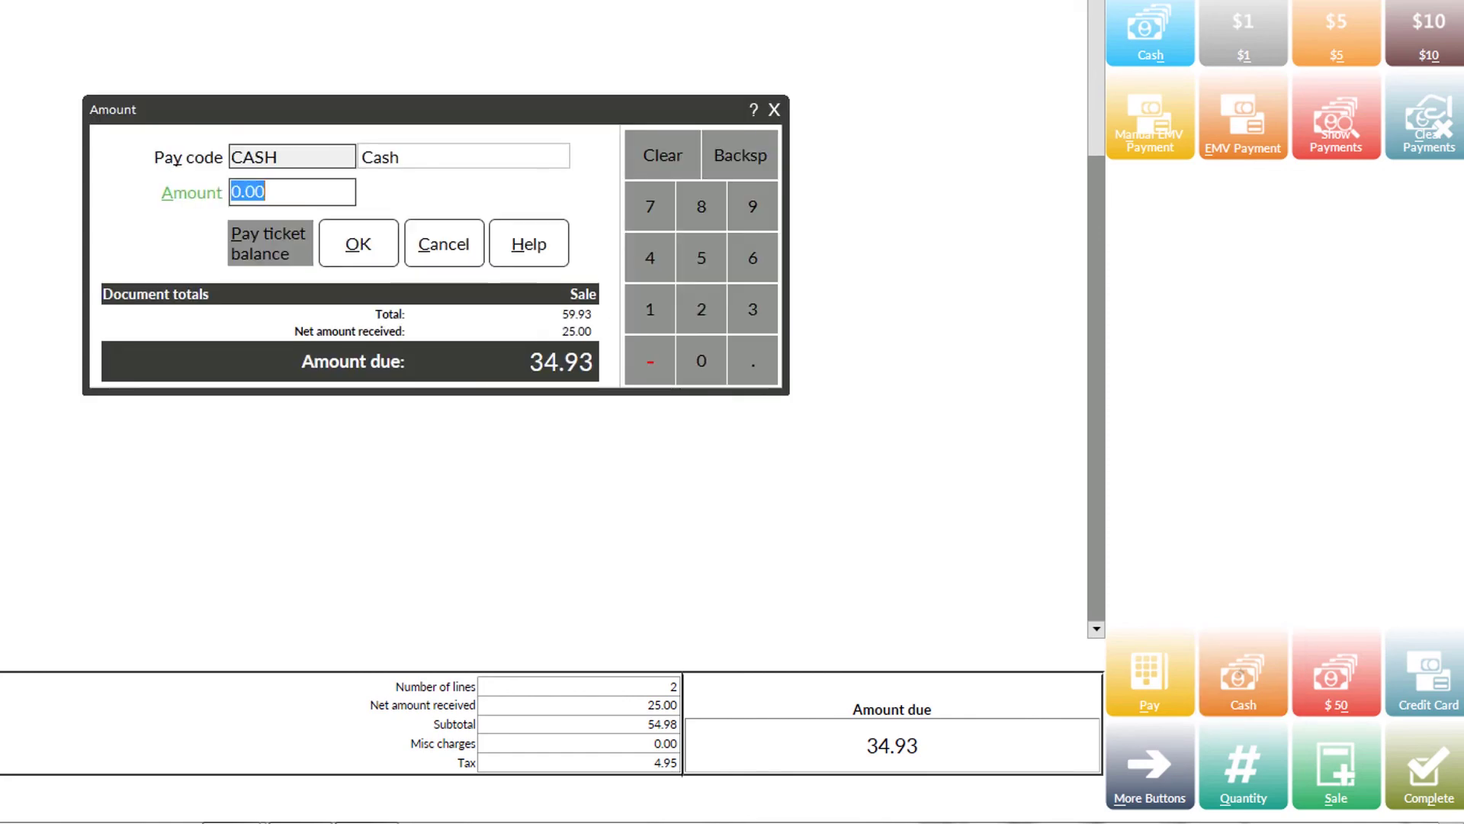
text(40)
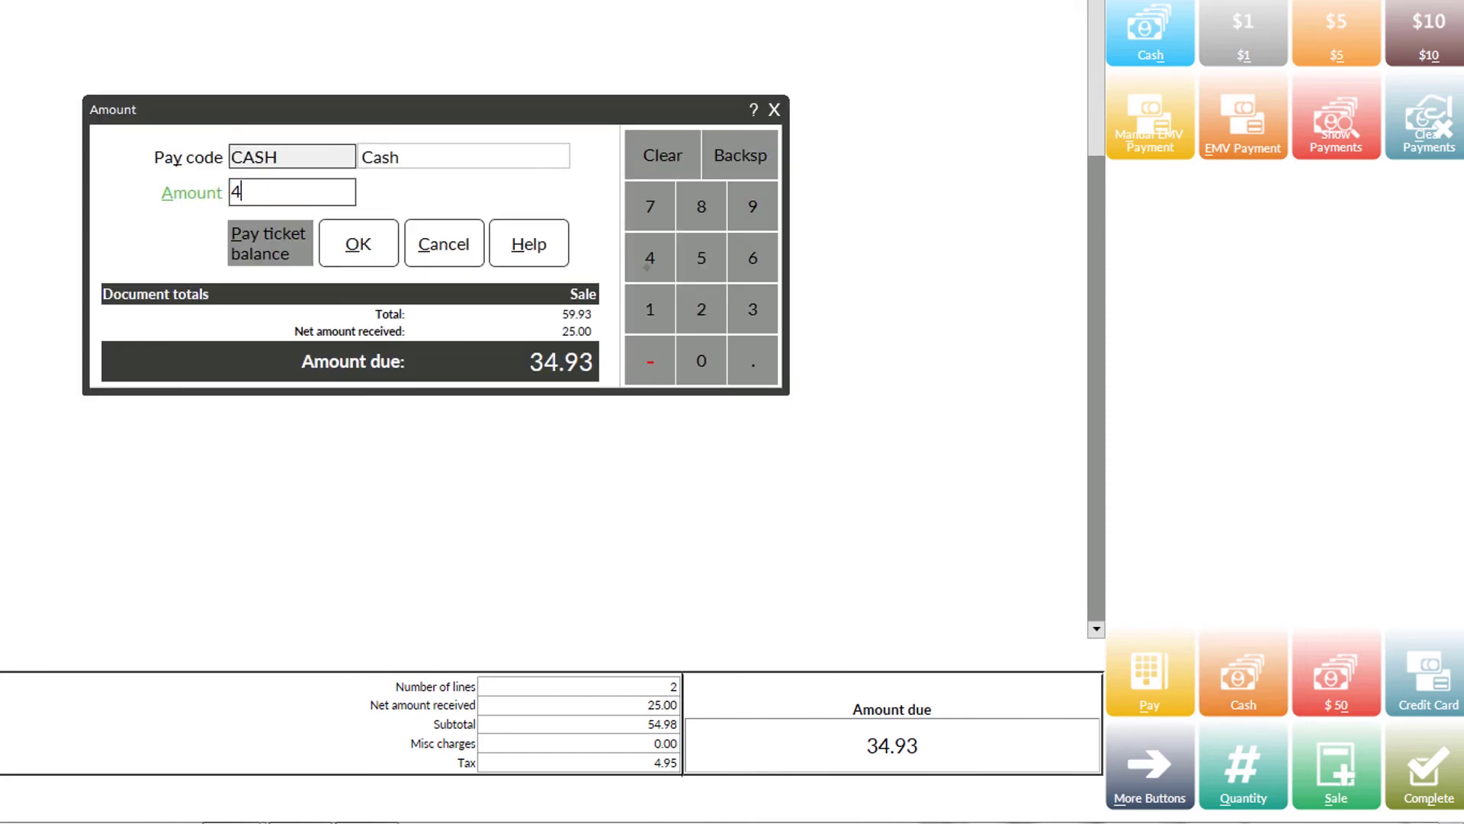